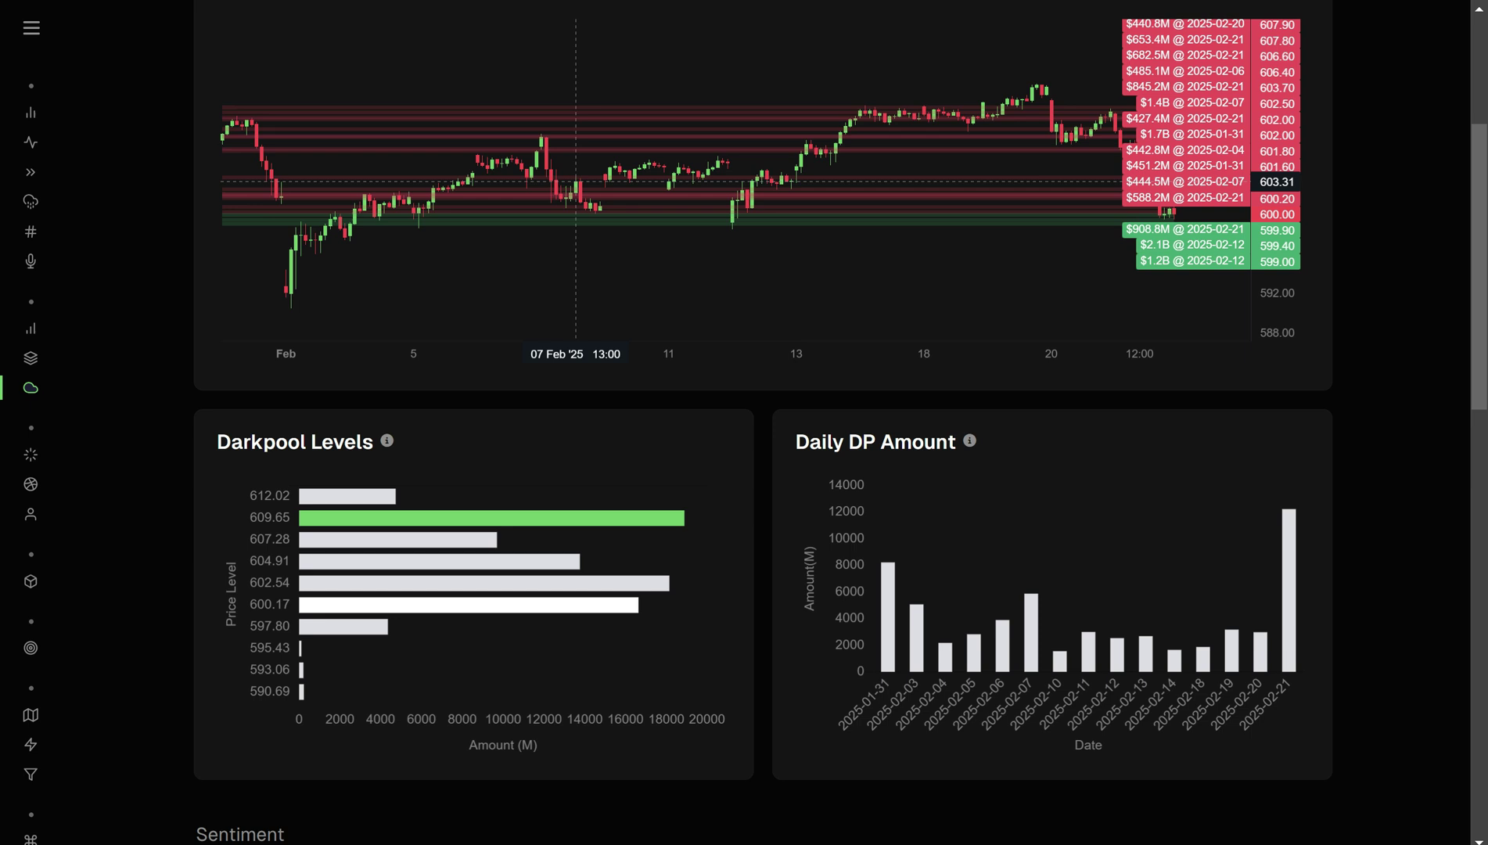
# - Scroll down to SPY's Live Data darkpool and blocktrade prints tables
pyautogui.scroll(1, 763, 422)
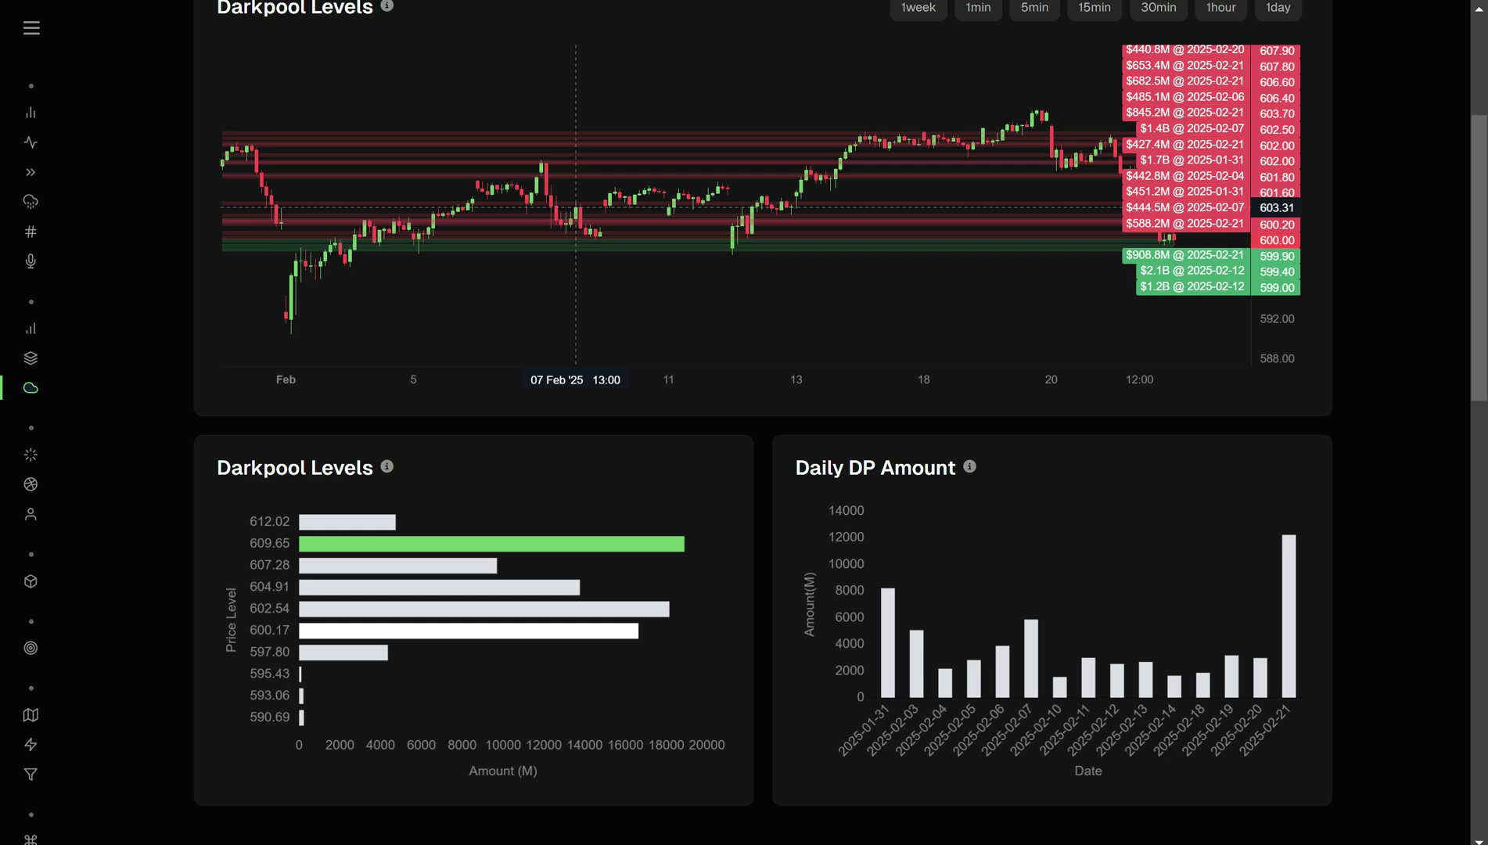
pyautogui.scroll(-1, 833, 422)
pyautogui.scroll(1, 833, 422)
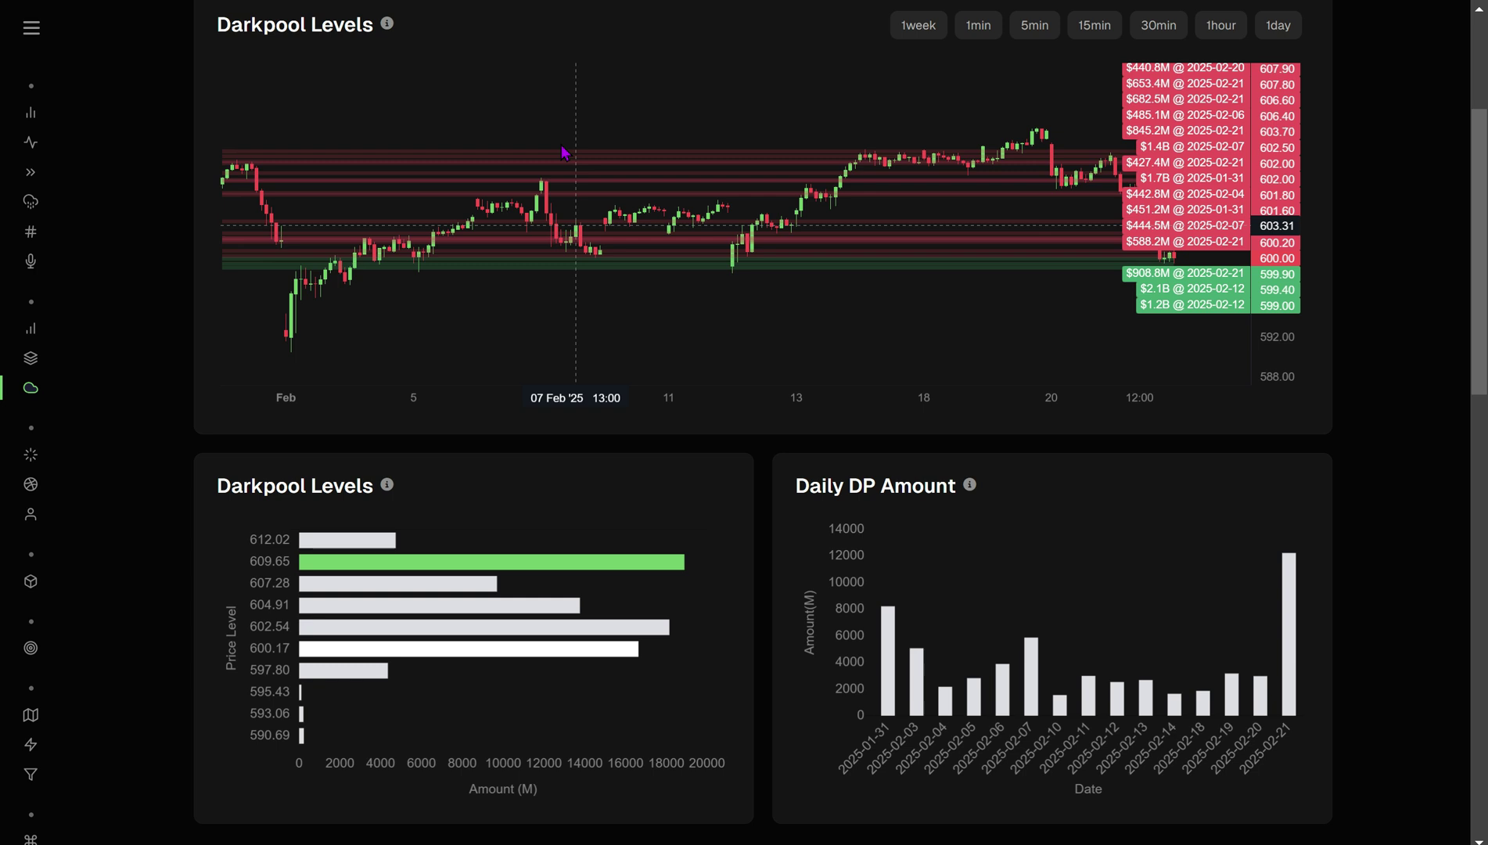
pyautogui.moveTo(349, 659)
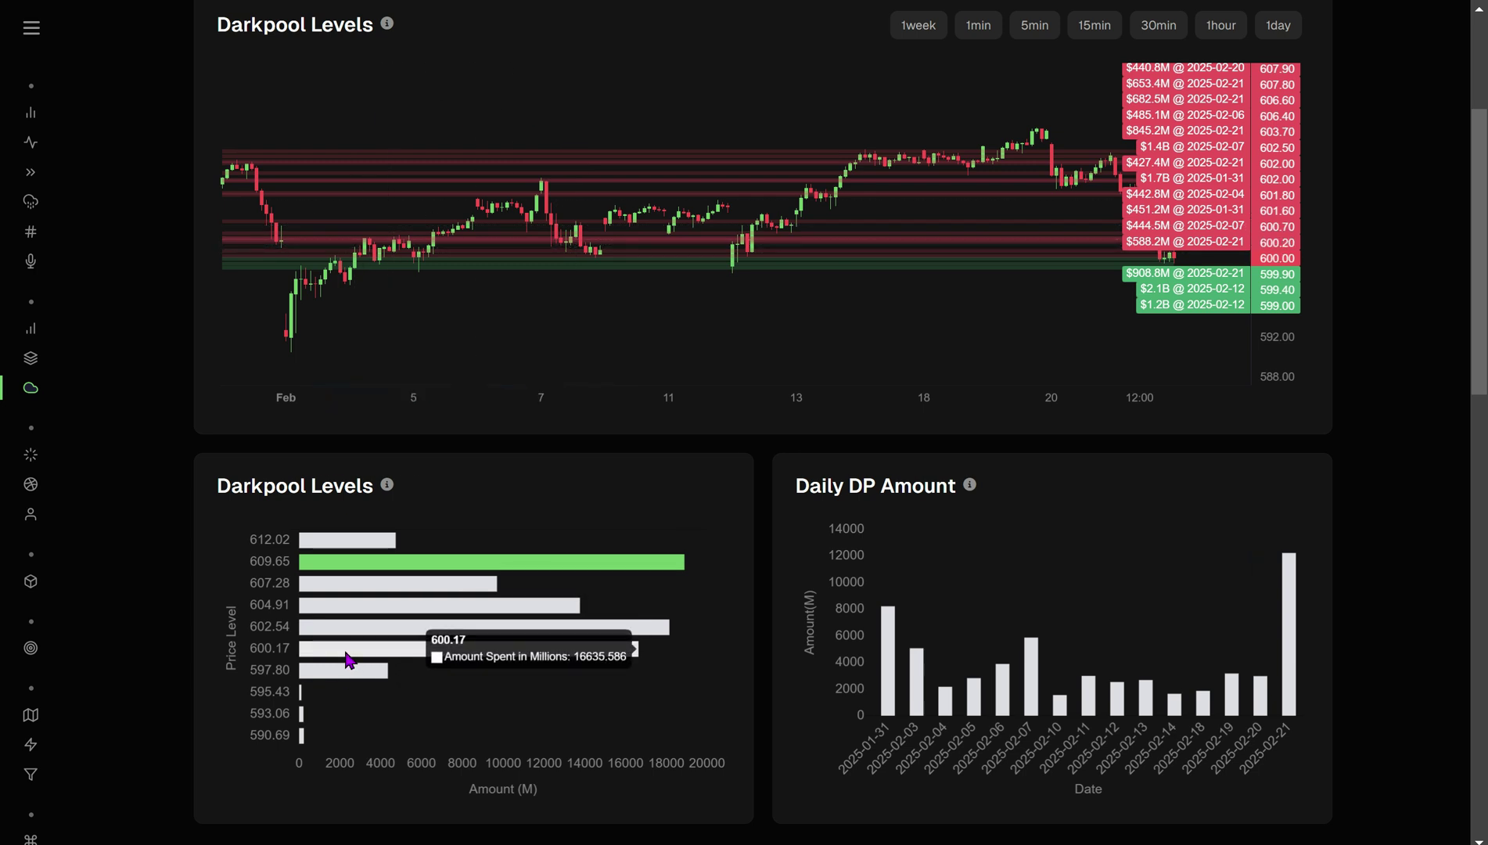
pyautogui.moveTo(372, 633)
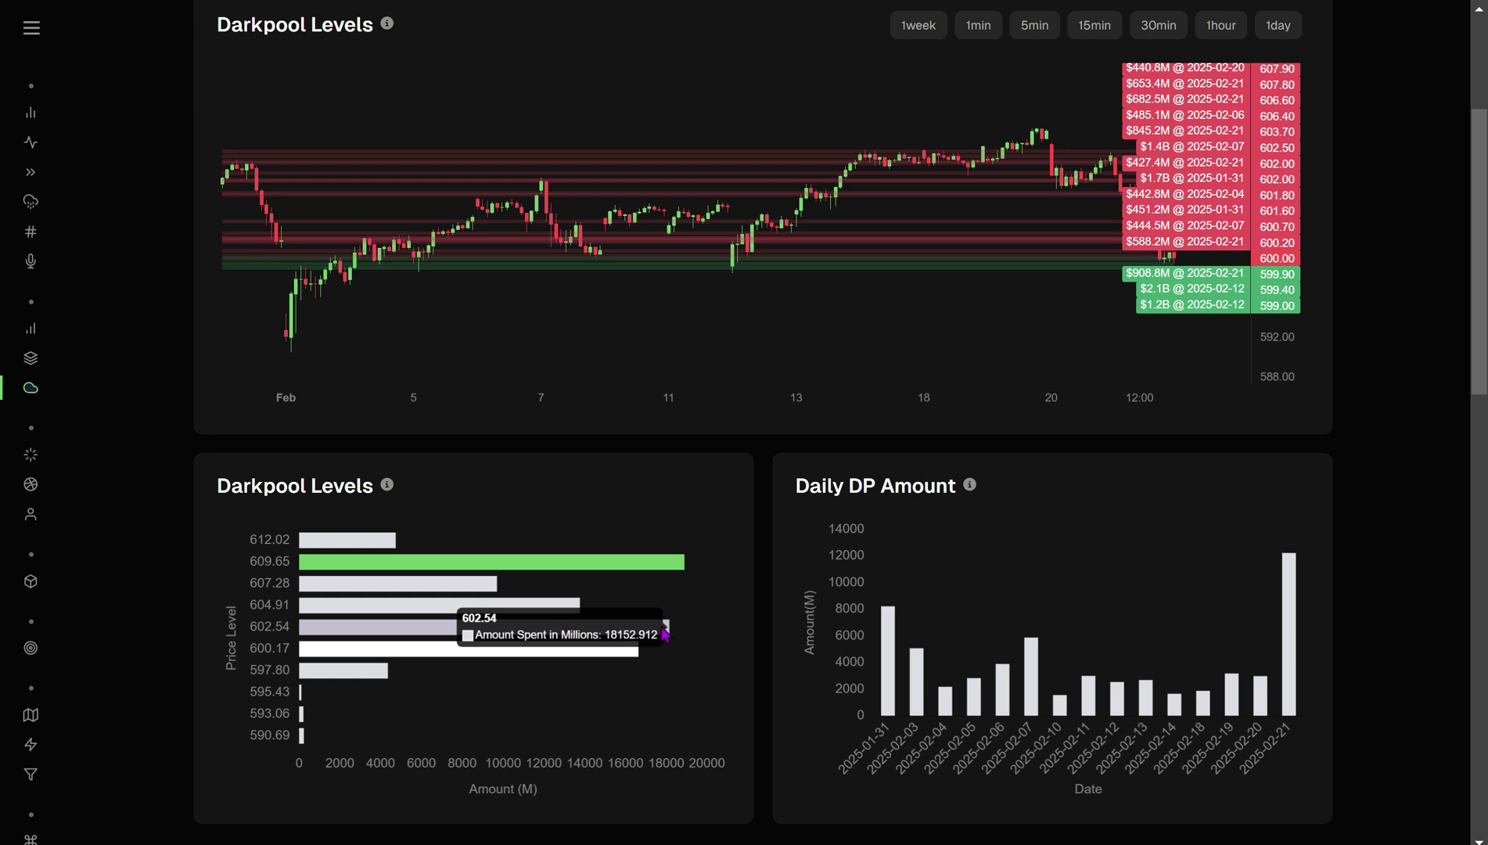
pyautogui.moveTo(319, 542)
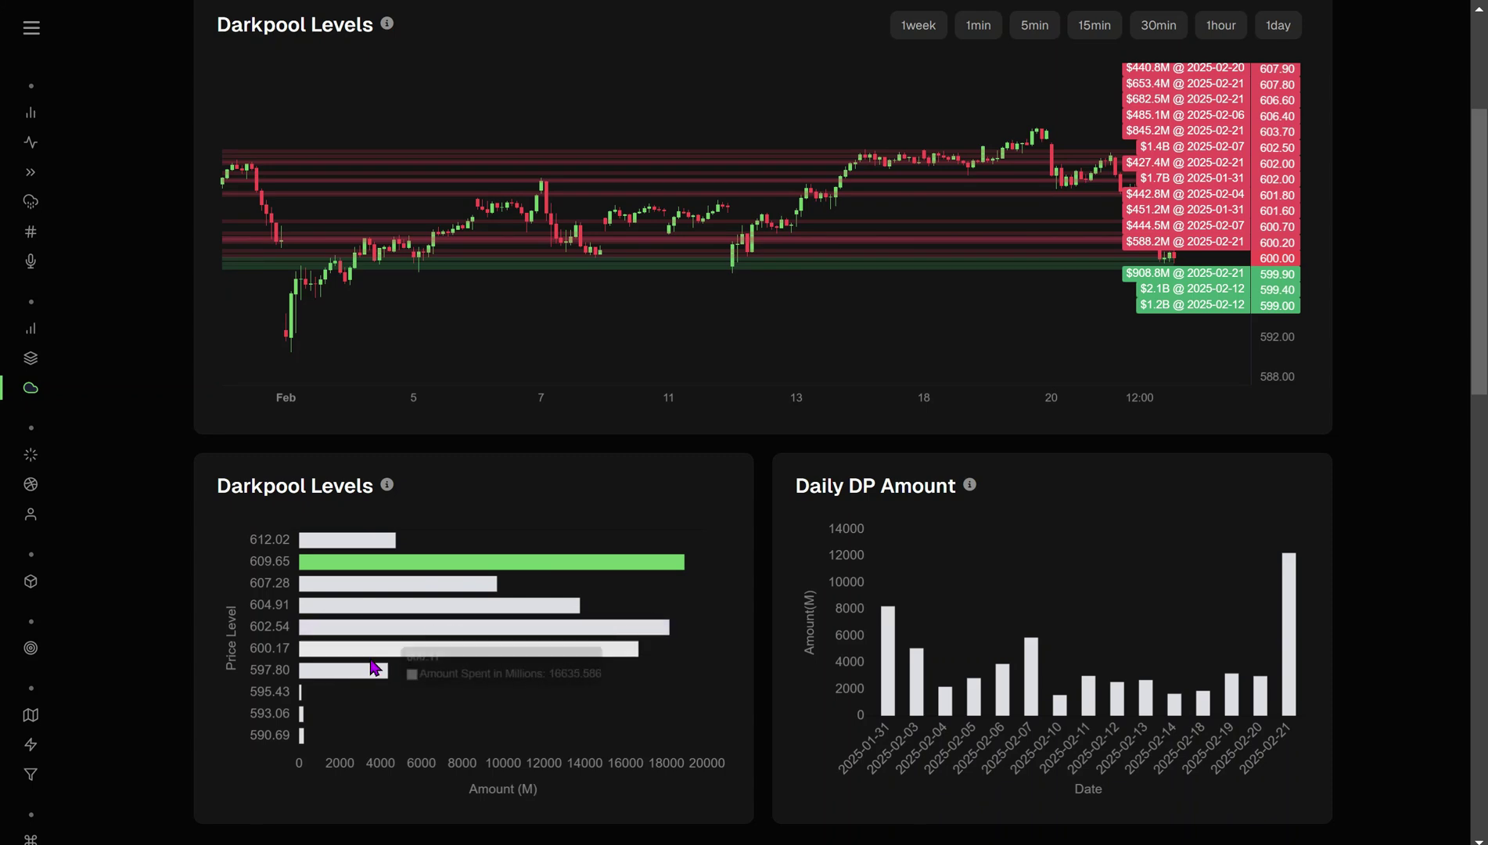
pyautogui.moveTo(446, 603)
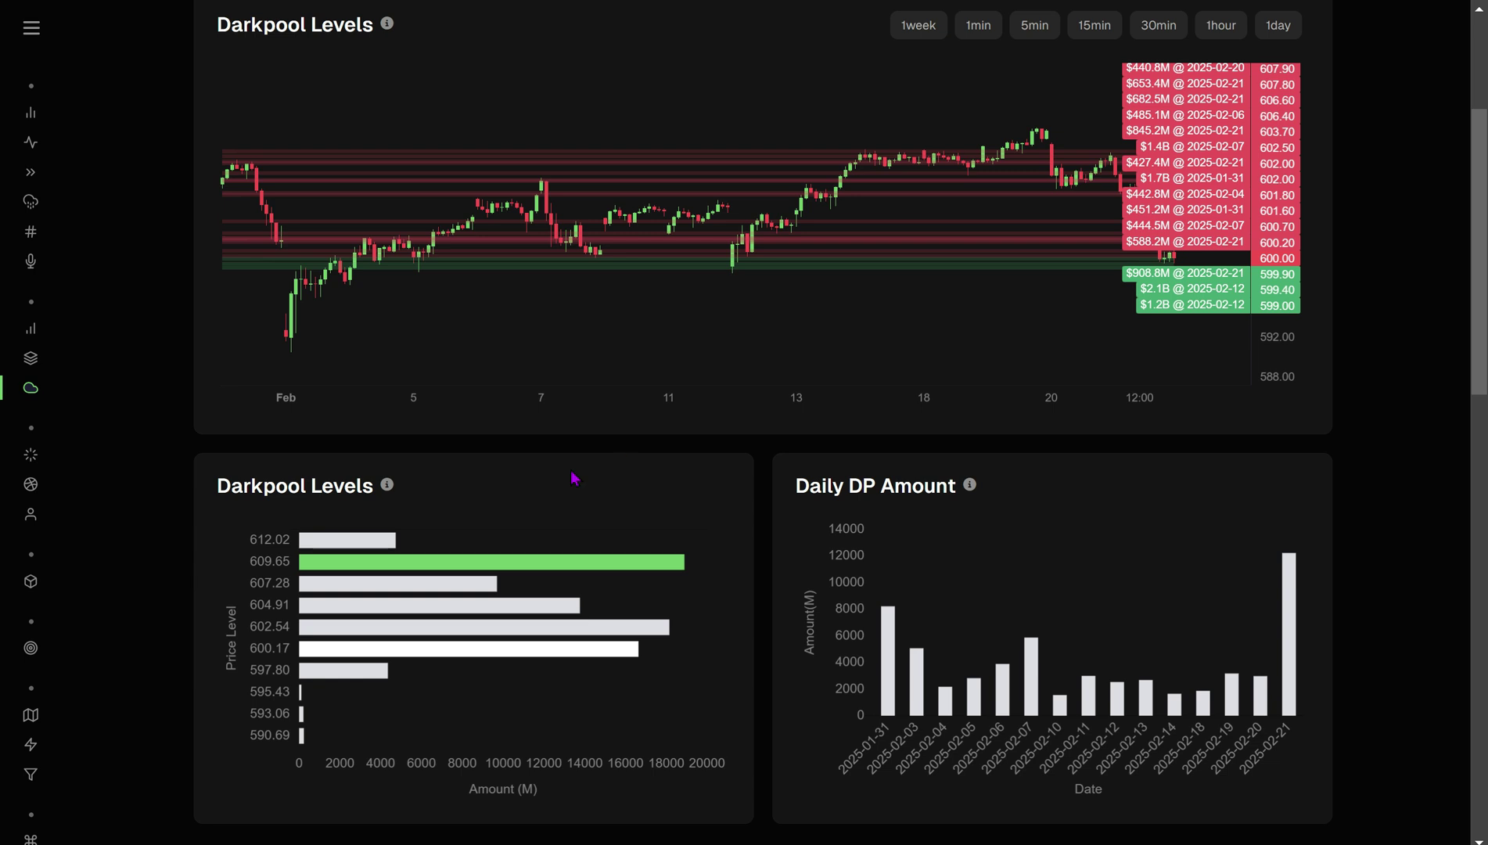
pyautogui.moveTo(436, 563)
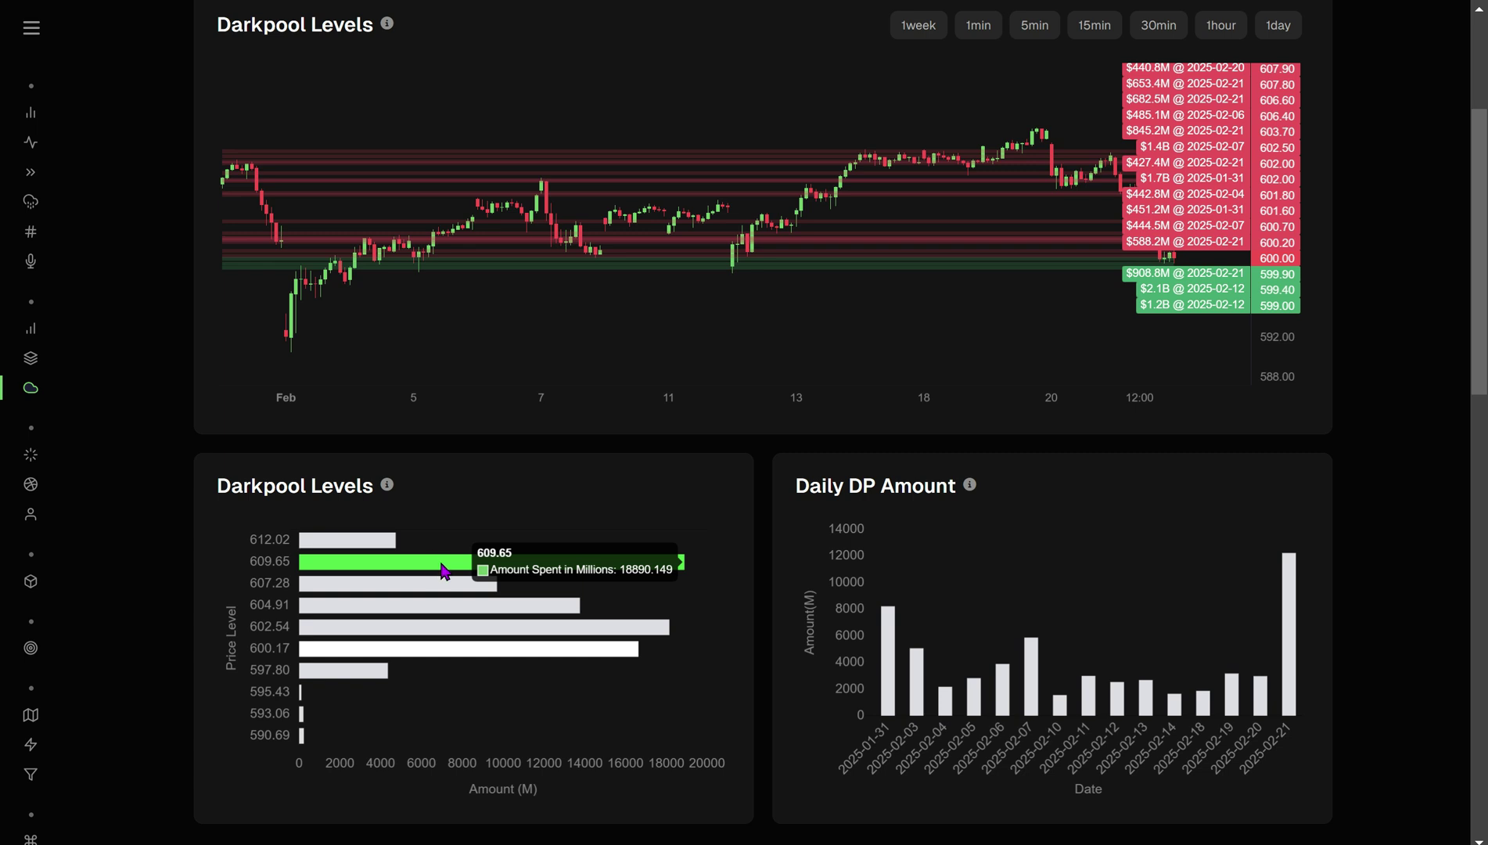
pyautogui.moveTo(349, 657)
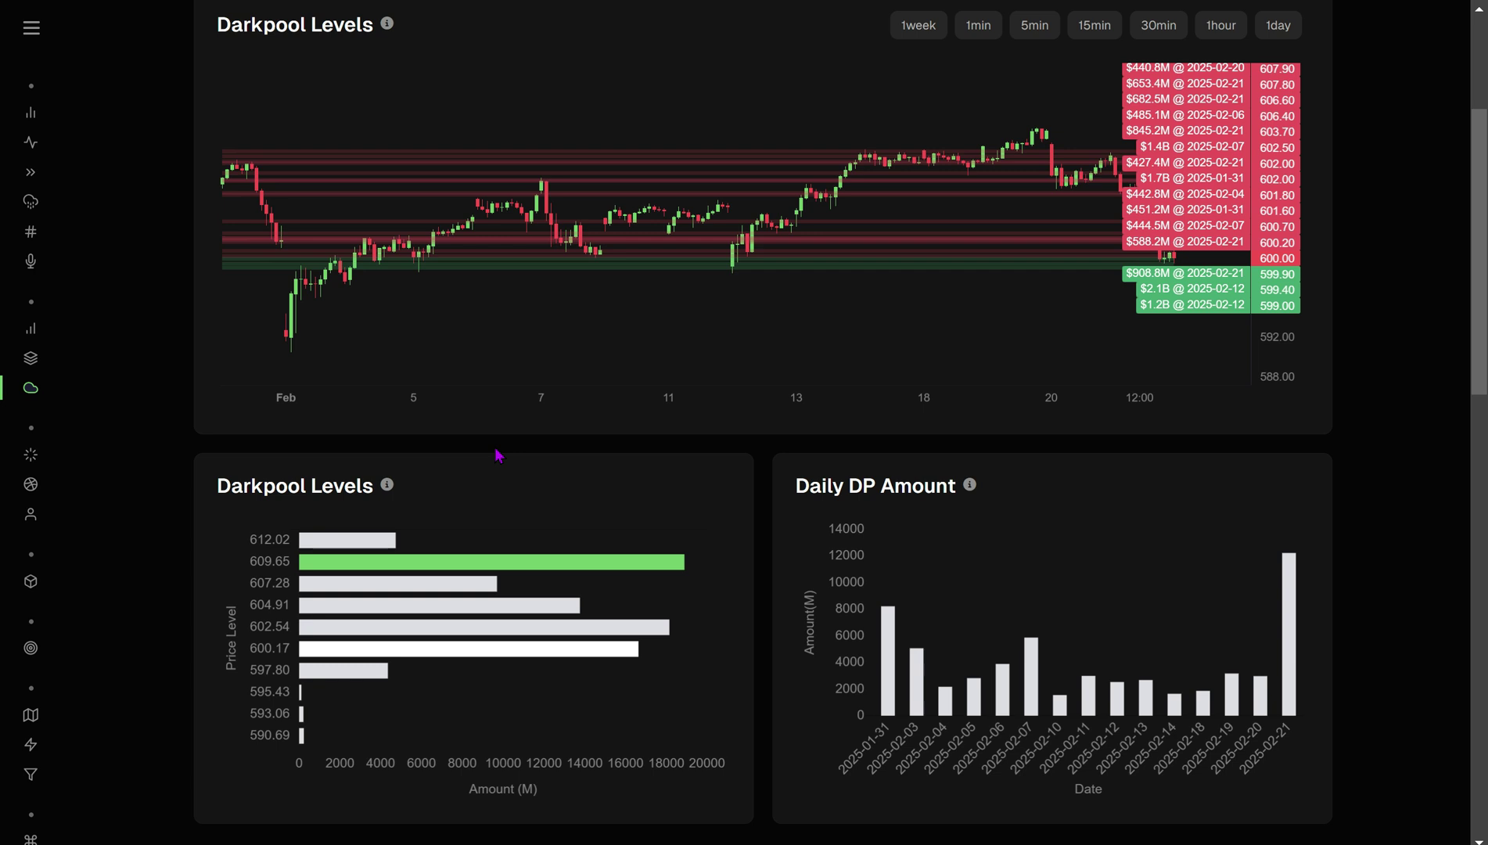
pyautogui.scroll(-1, 498, 454)
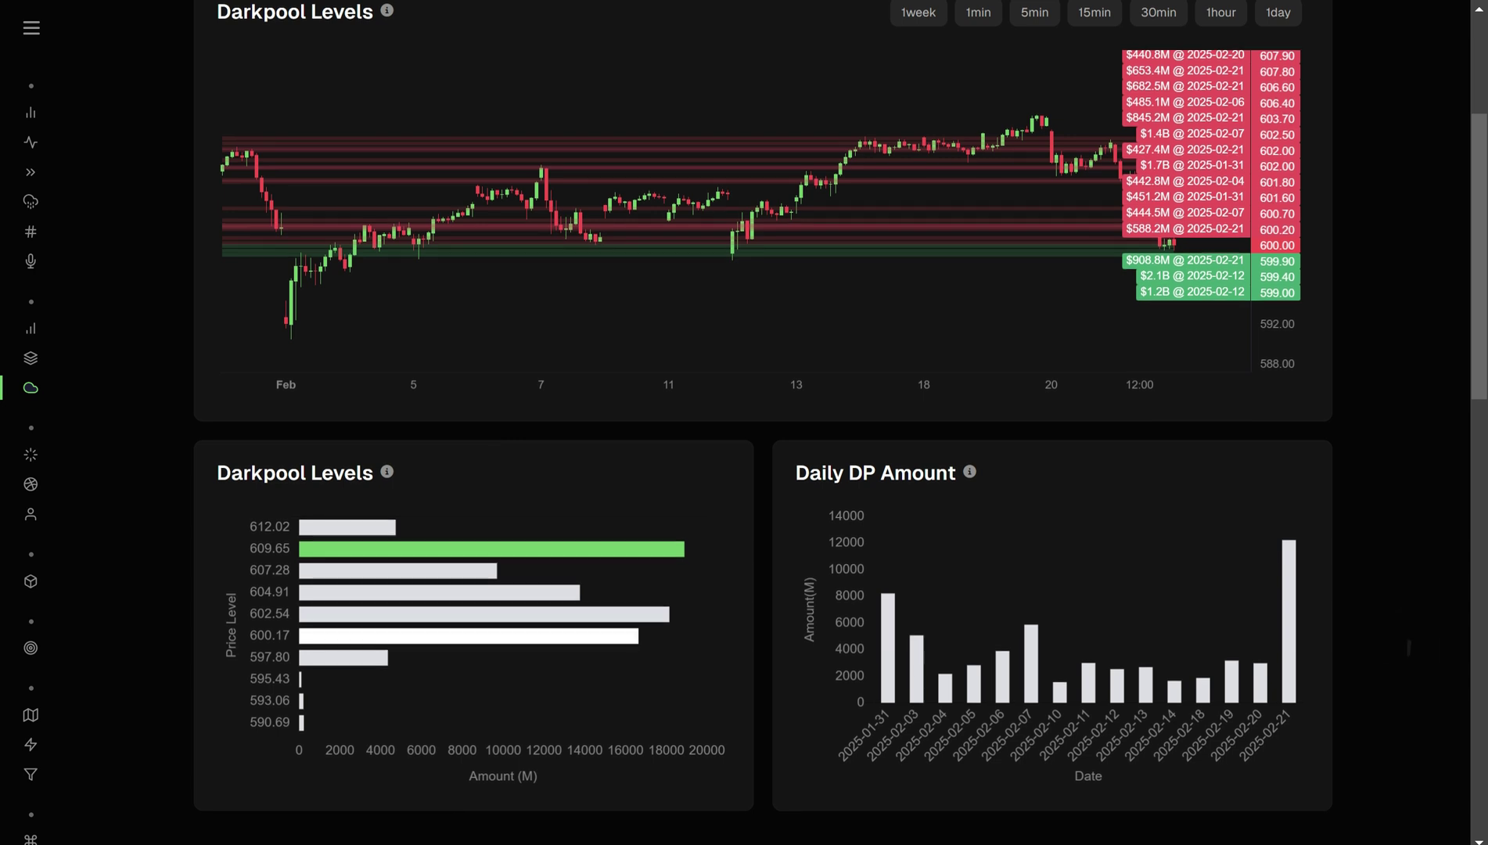
pyautogui.scroll(5, 494, 235)
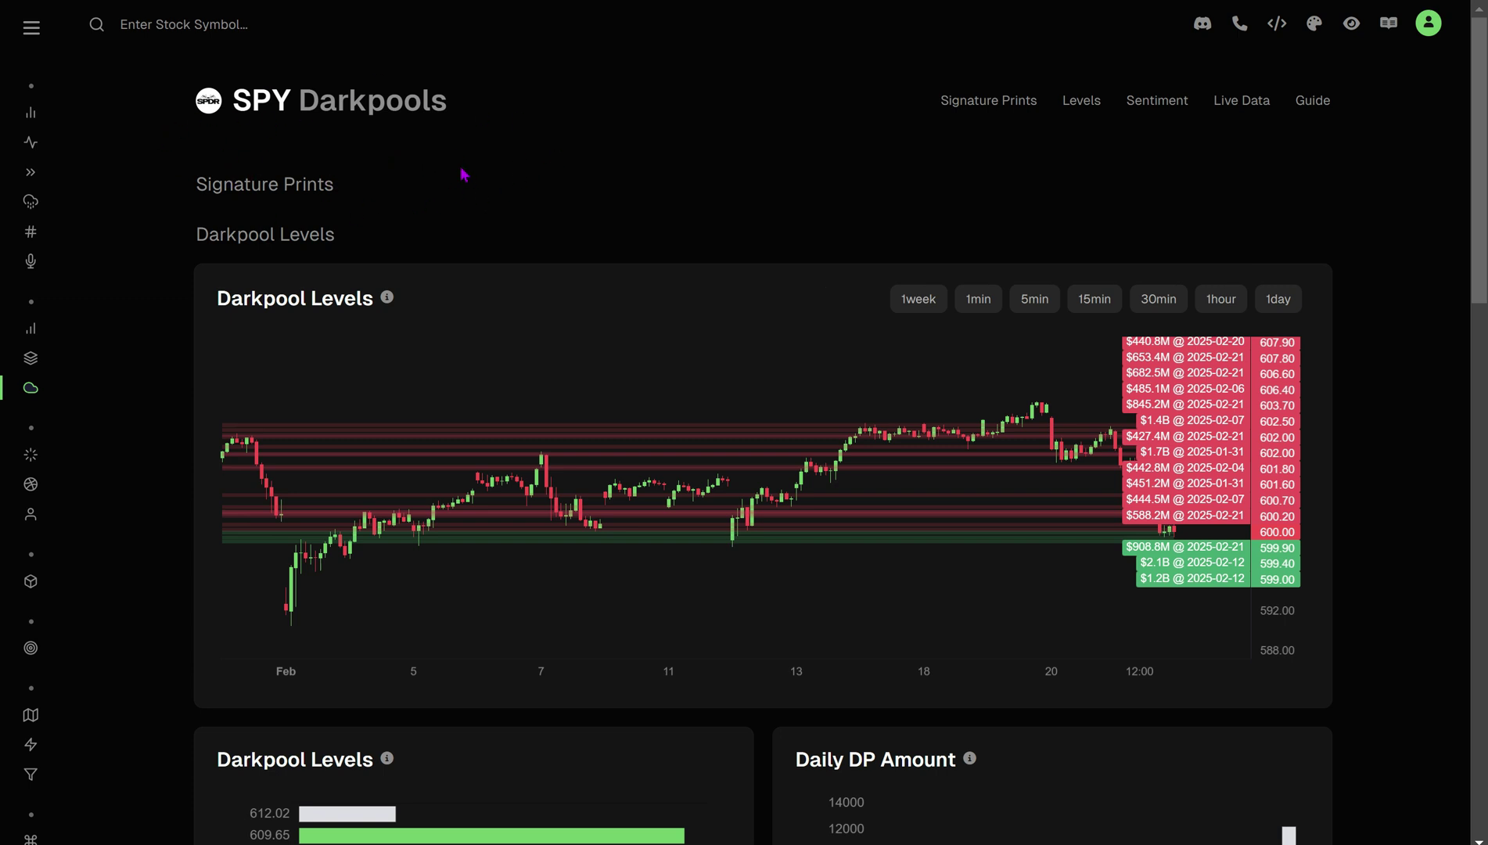
pyautogui.scroll(-1, 463, 173)
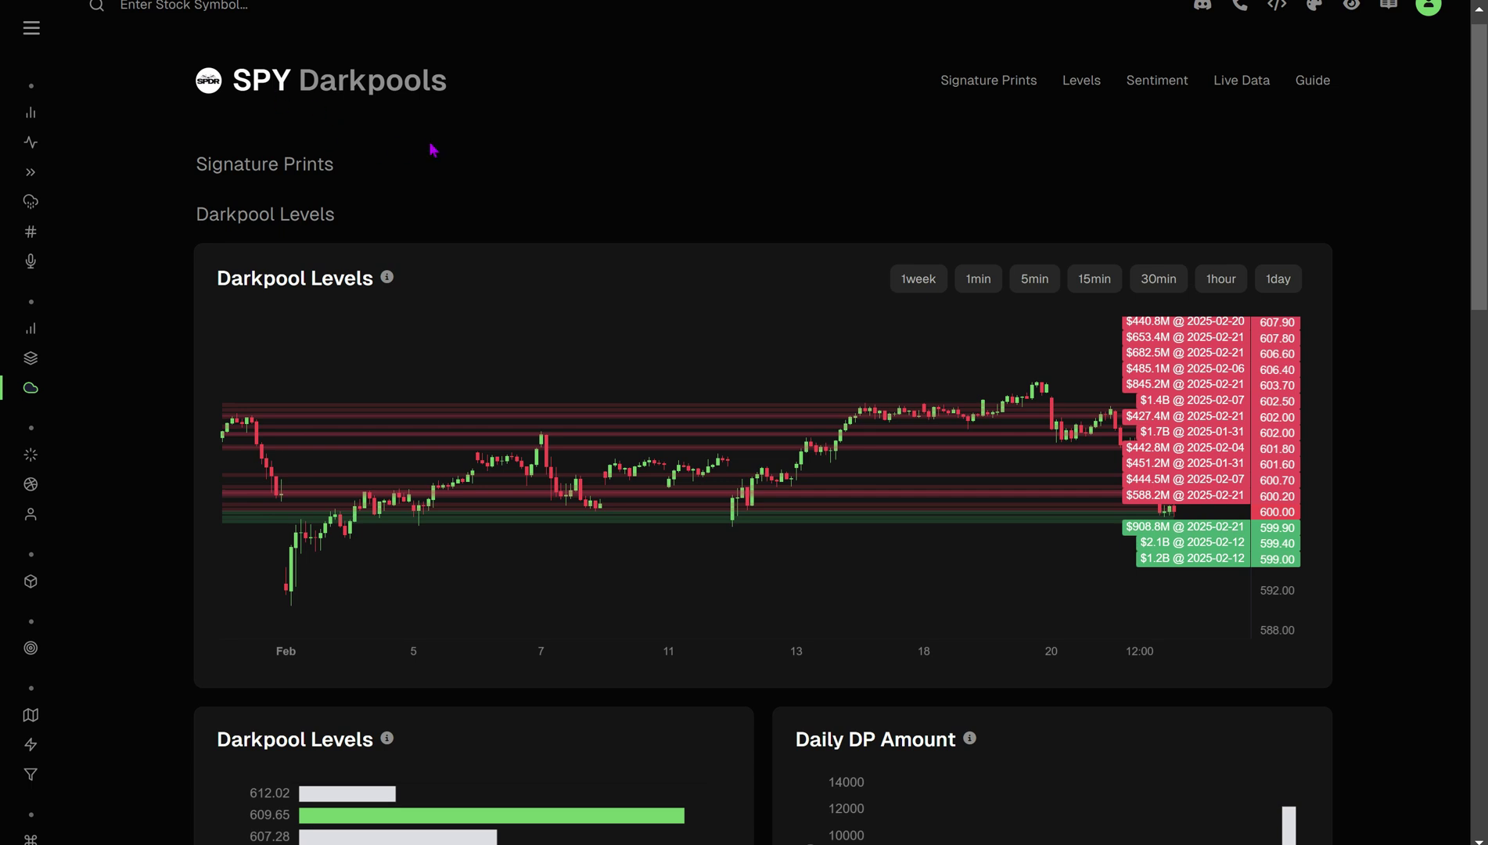
pyautogui.scroll(-15, 428, 148)
pyautogui.scroll(1, 428, 149)
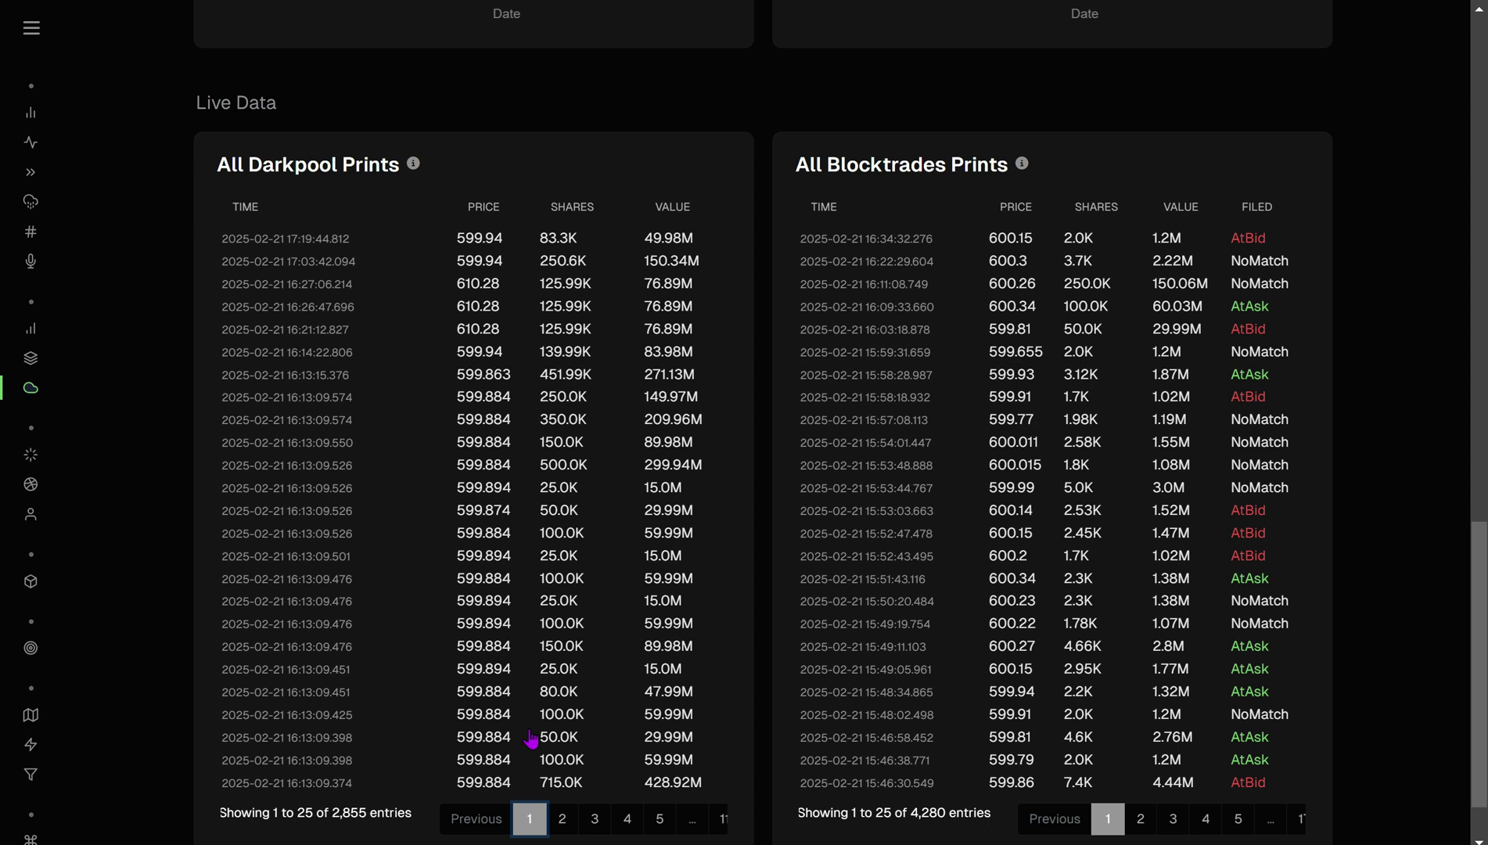
# - Page through darkpool prints pages 2, 3 and 4, then return to page 1
pyautogui.click(561, 819)
pyautogui.click(604, 828)
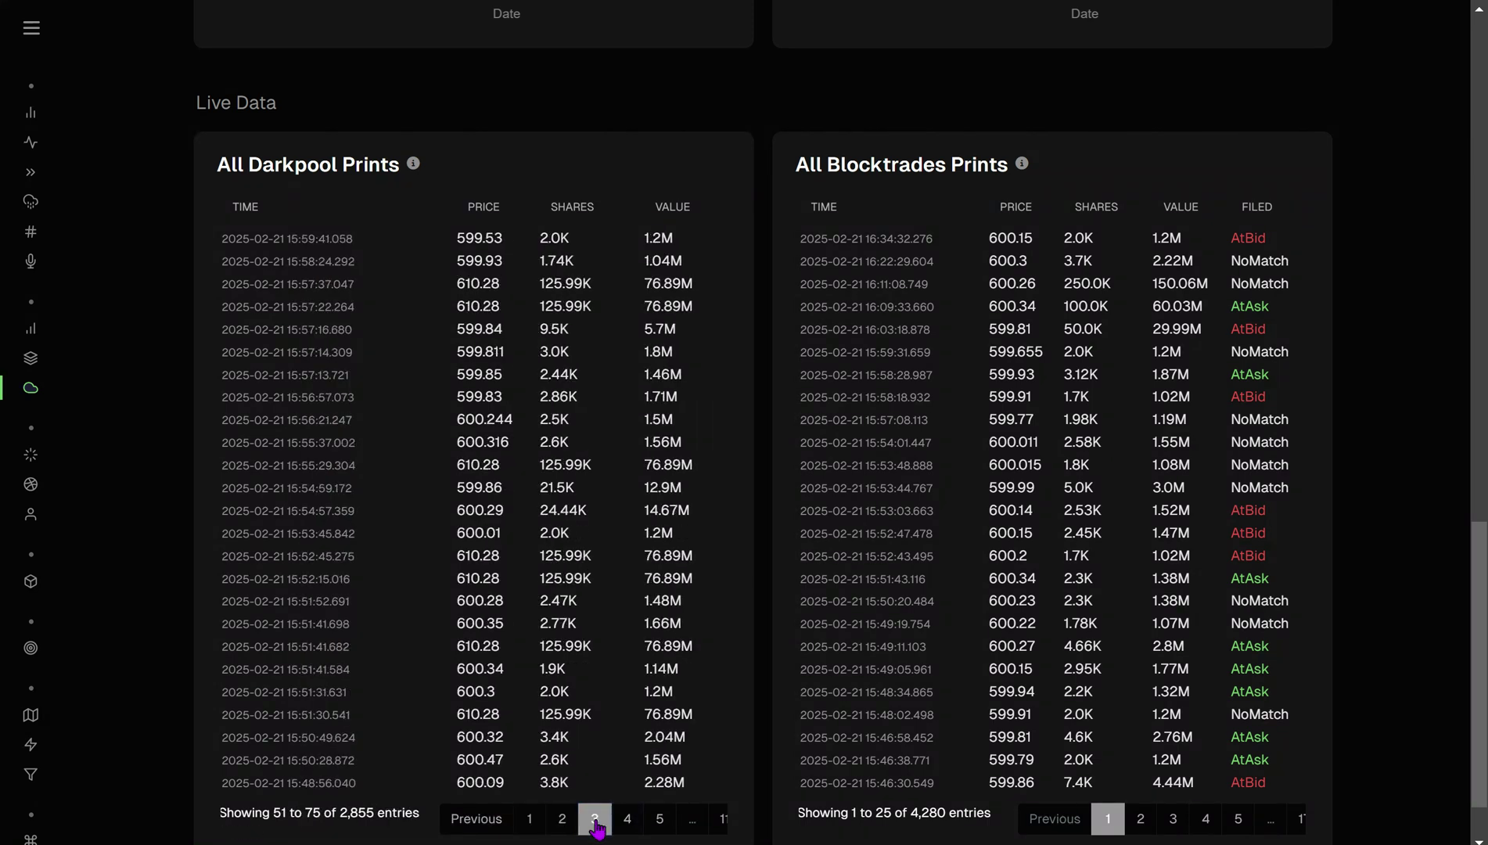
pyautogui.click(632, 825)
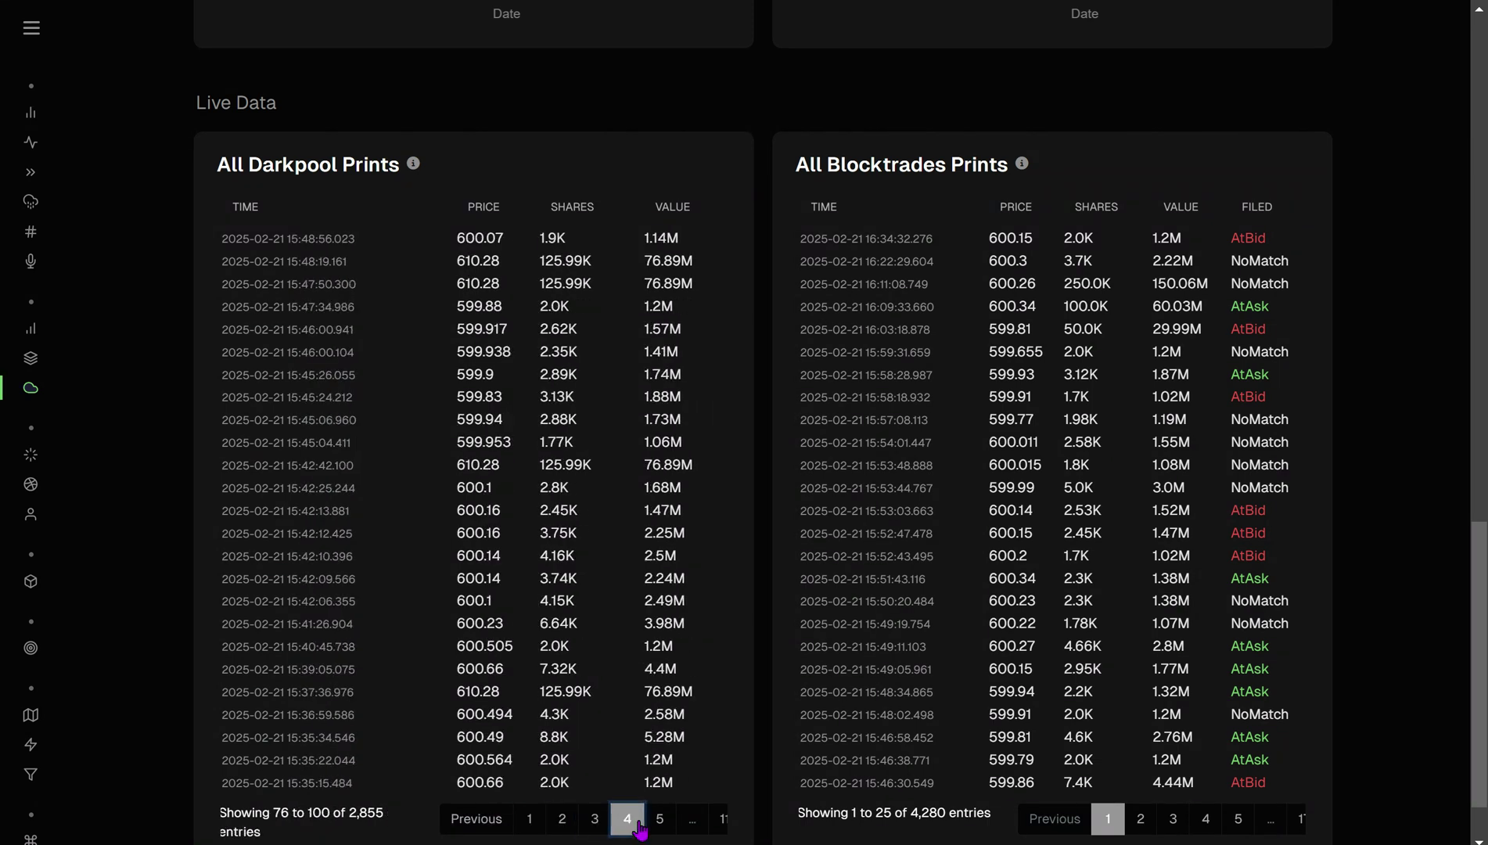
pyautogui.click(529, 821)
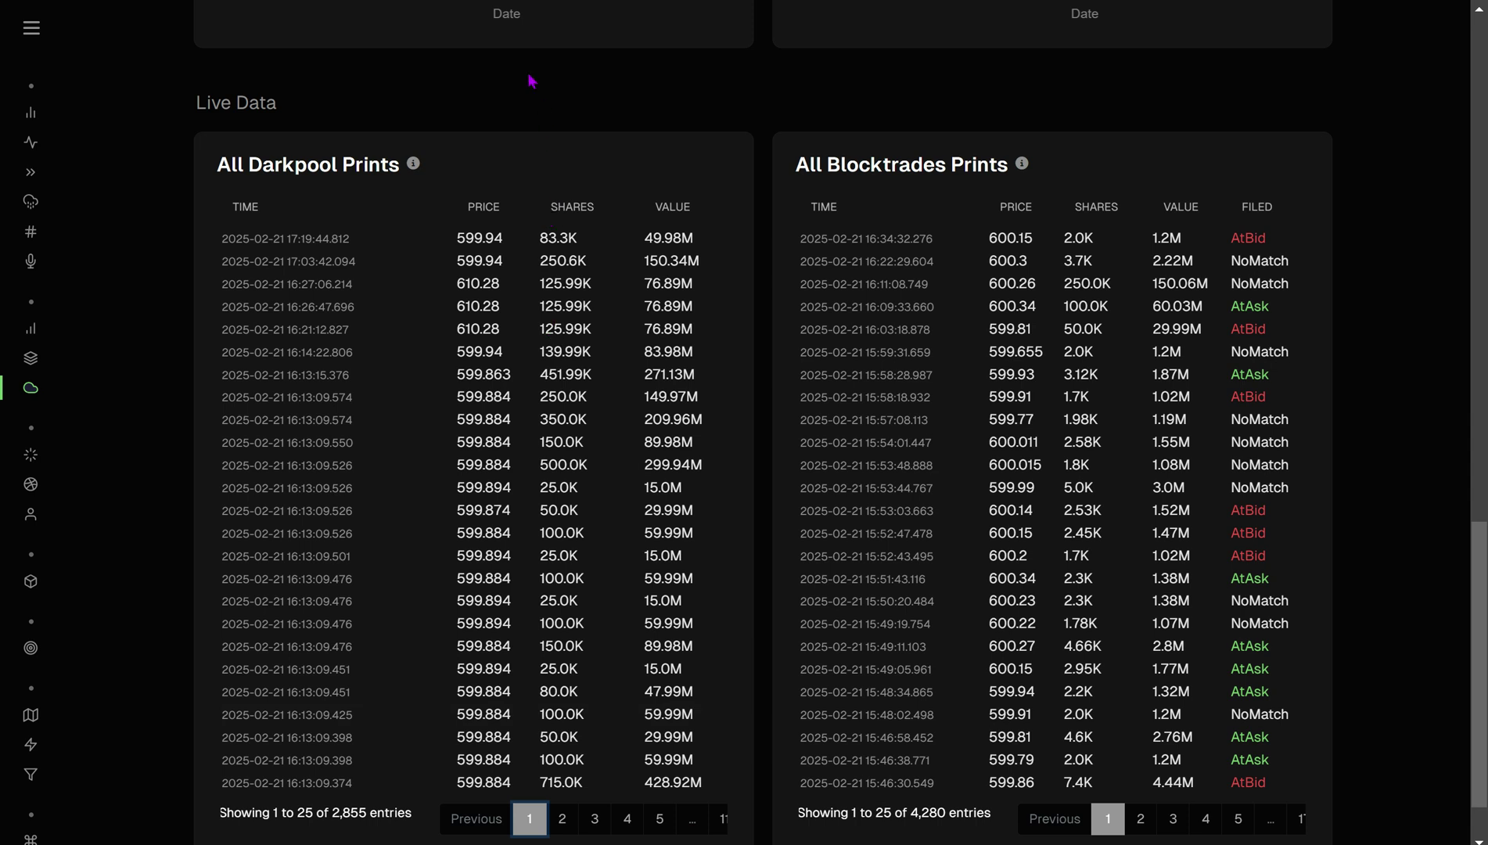
pyautogui.scroll(10, 532, 78)
pyautogui.scroll(2, 763, 422)
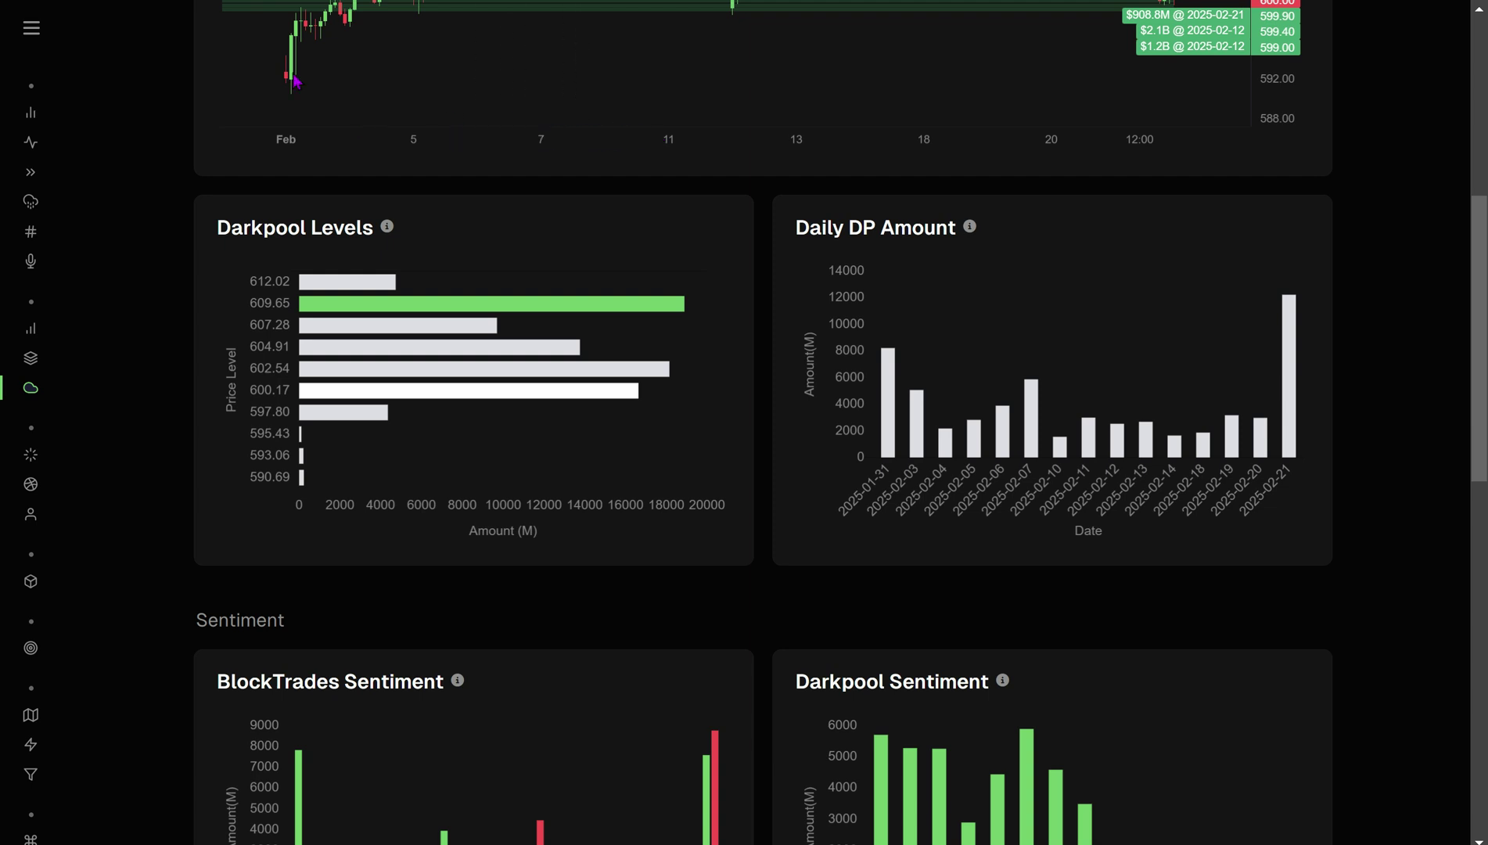
# - Use the navigation sidebar to reach the AMZN Darkpools dashboard, then close the sidebar
pyautogui.click(30, 28)
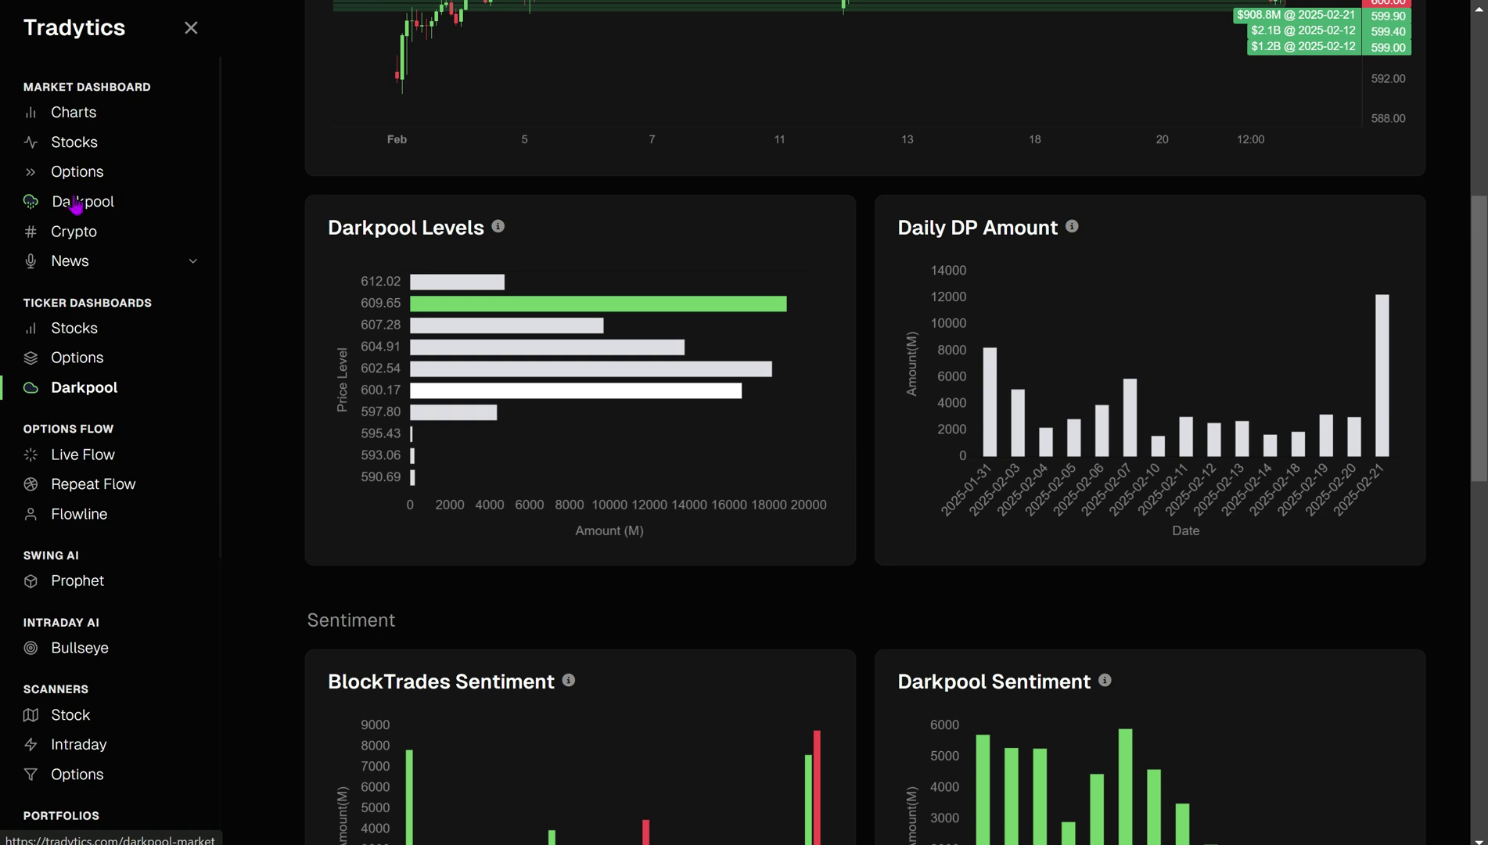
pyautogui.click(266, 161)
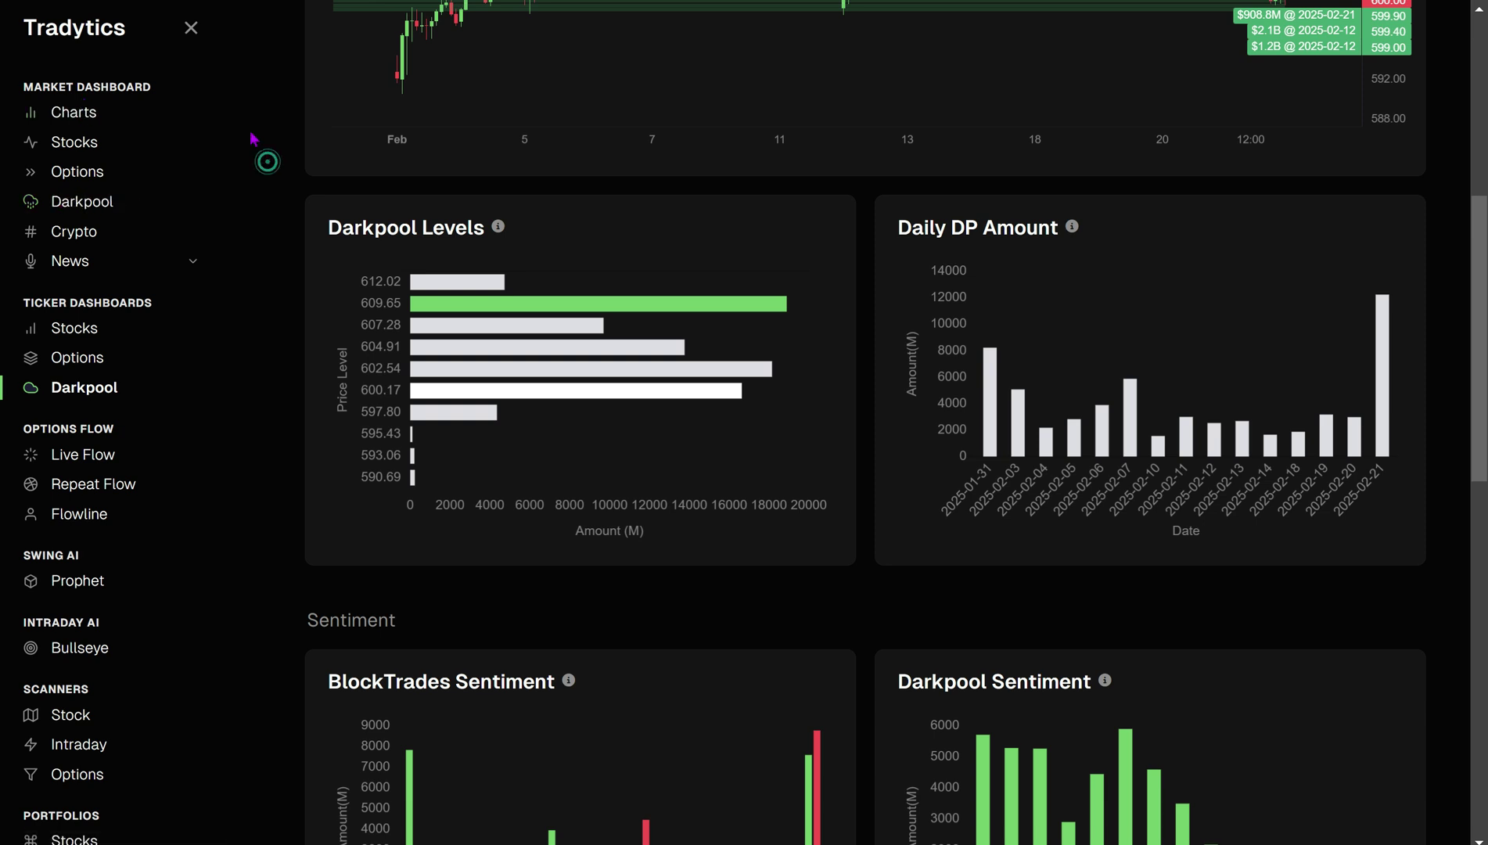
pyautogui.click(190, 28)
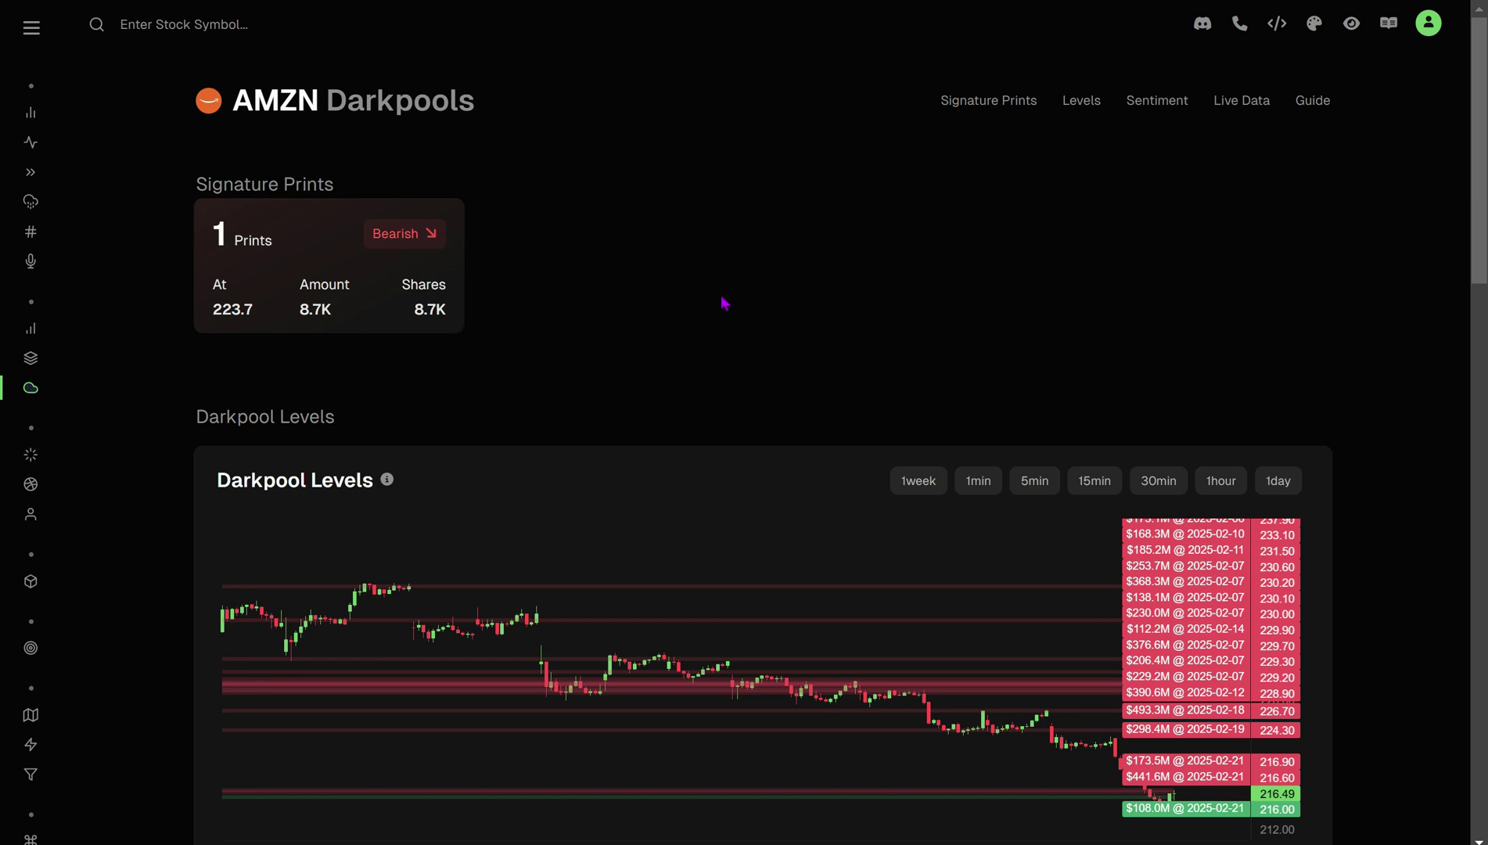
pyautogui.scroll(-8, 538, 499)
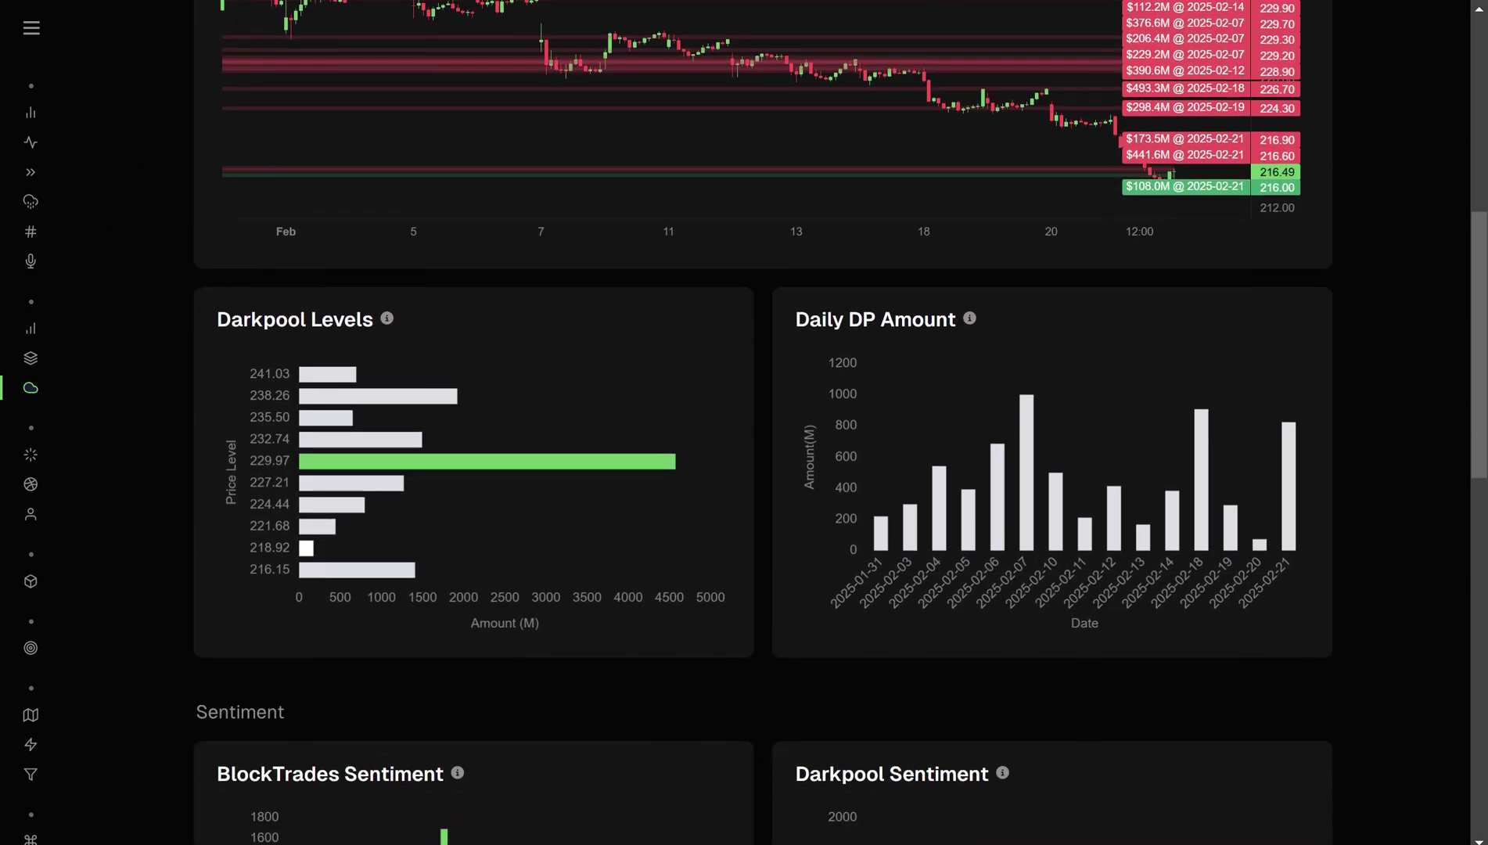
pyautogui.moveTo(359, 572)
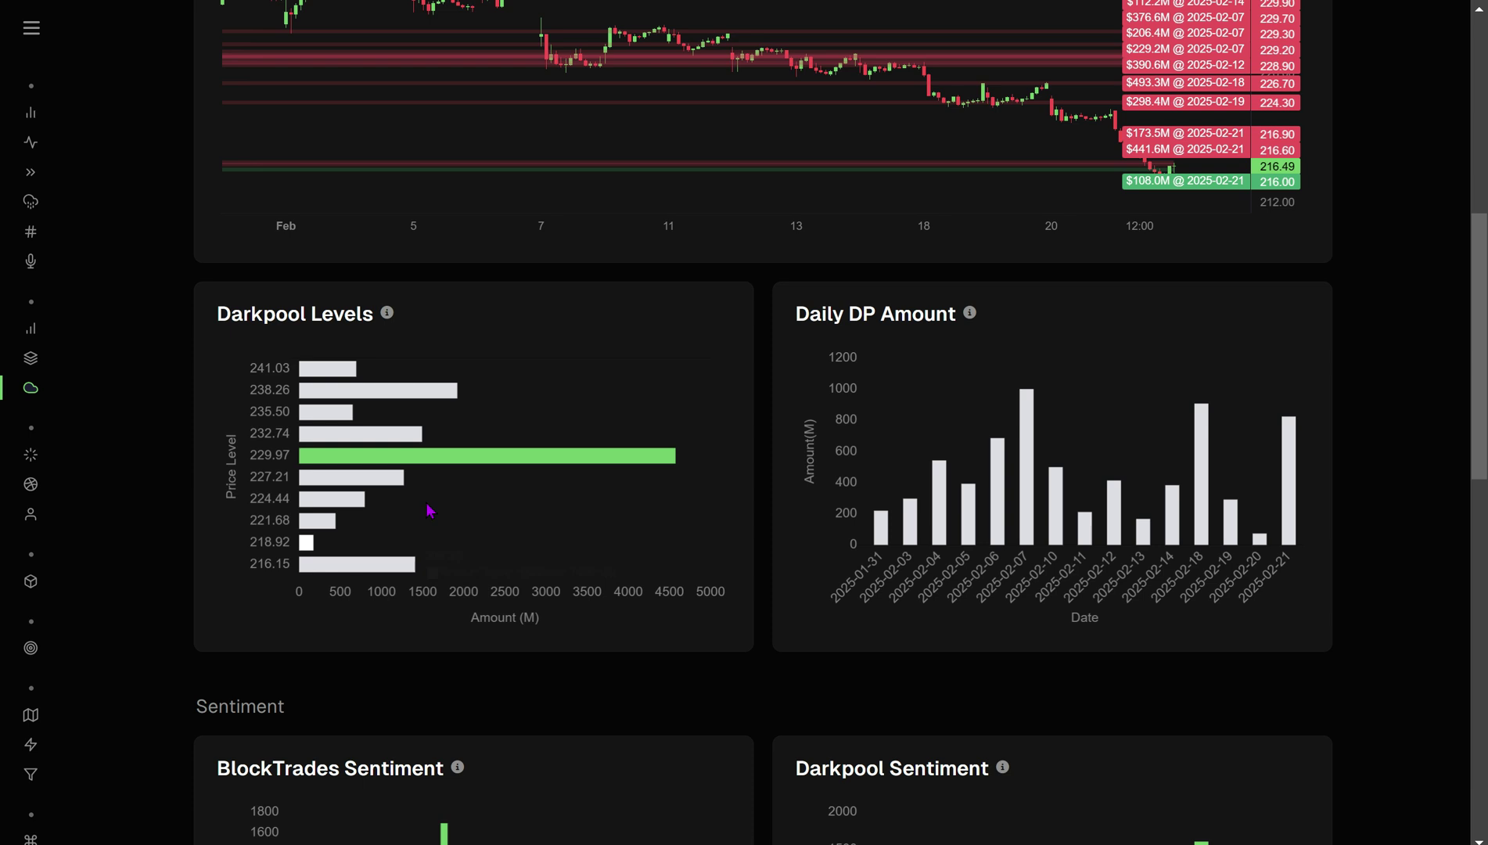
# - Set the AMZN Net Flow chart history to 5 Day, covering 02-14 to 02-21
pyautogui.moveTo(465, 455)
pyautogui.click(32, 28)
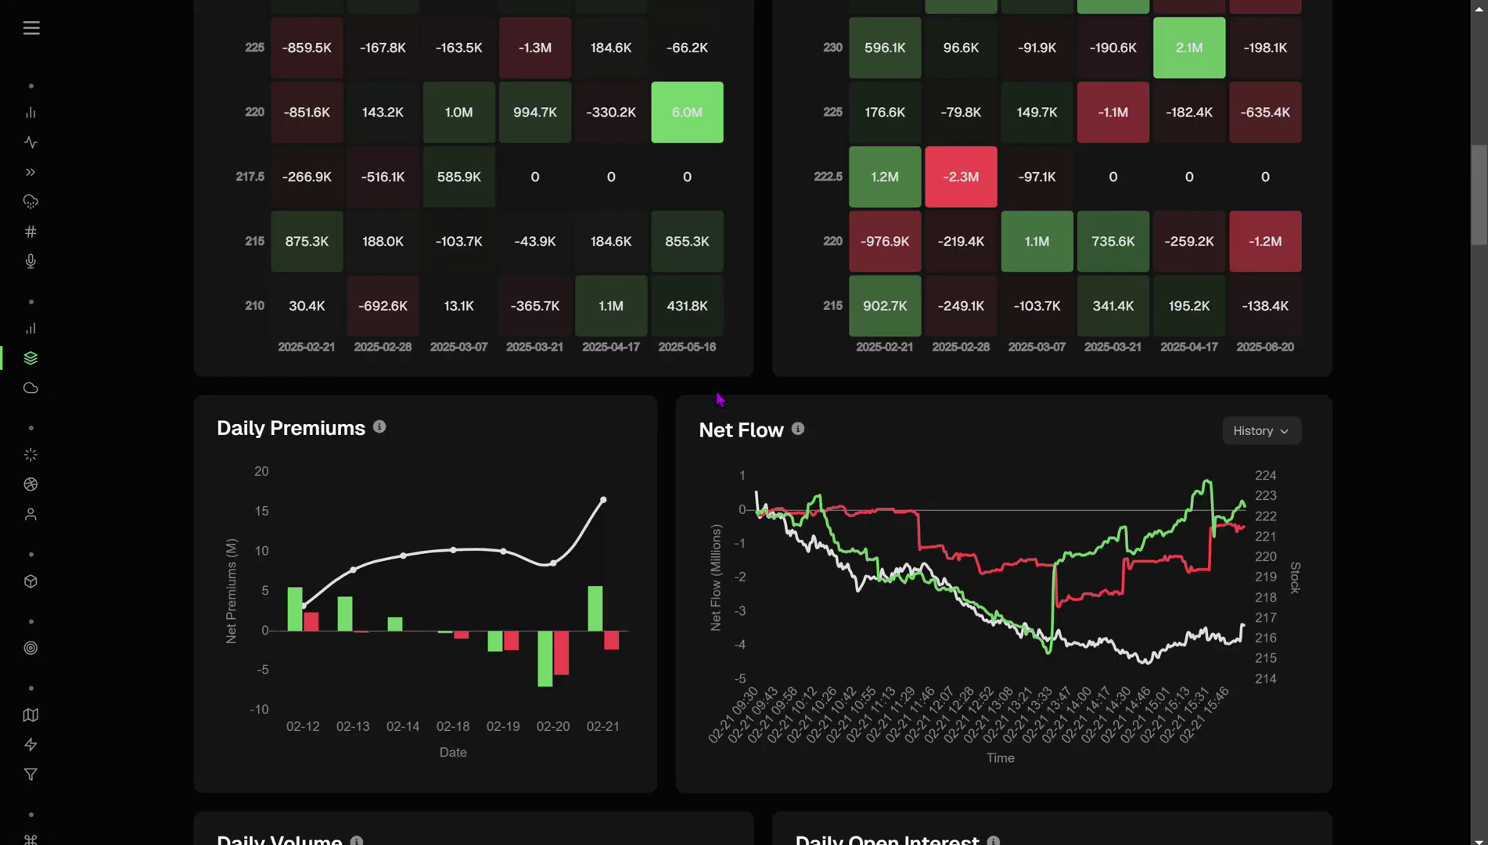
pyautogui.scroll(-2, 718, 399)
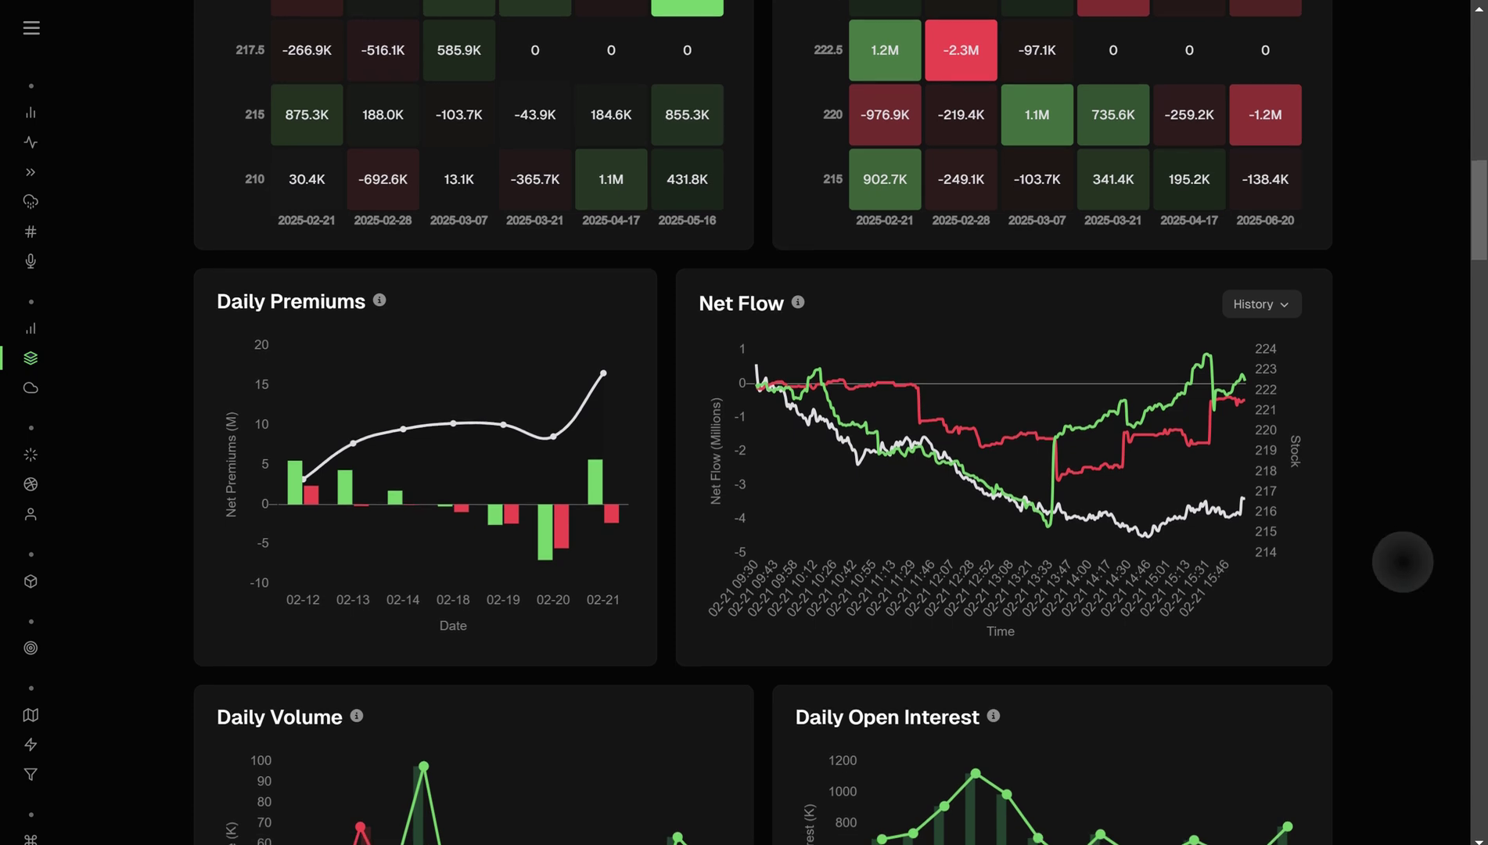
pyautogui.scroll(15, 1403, 562)
pyautogui.scroll(-2, 1386, 583)
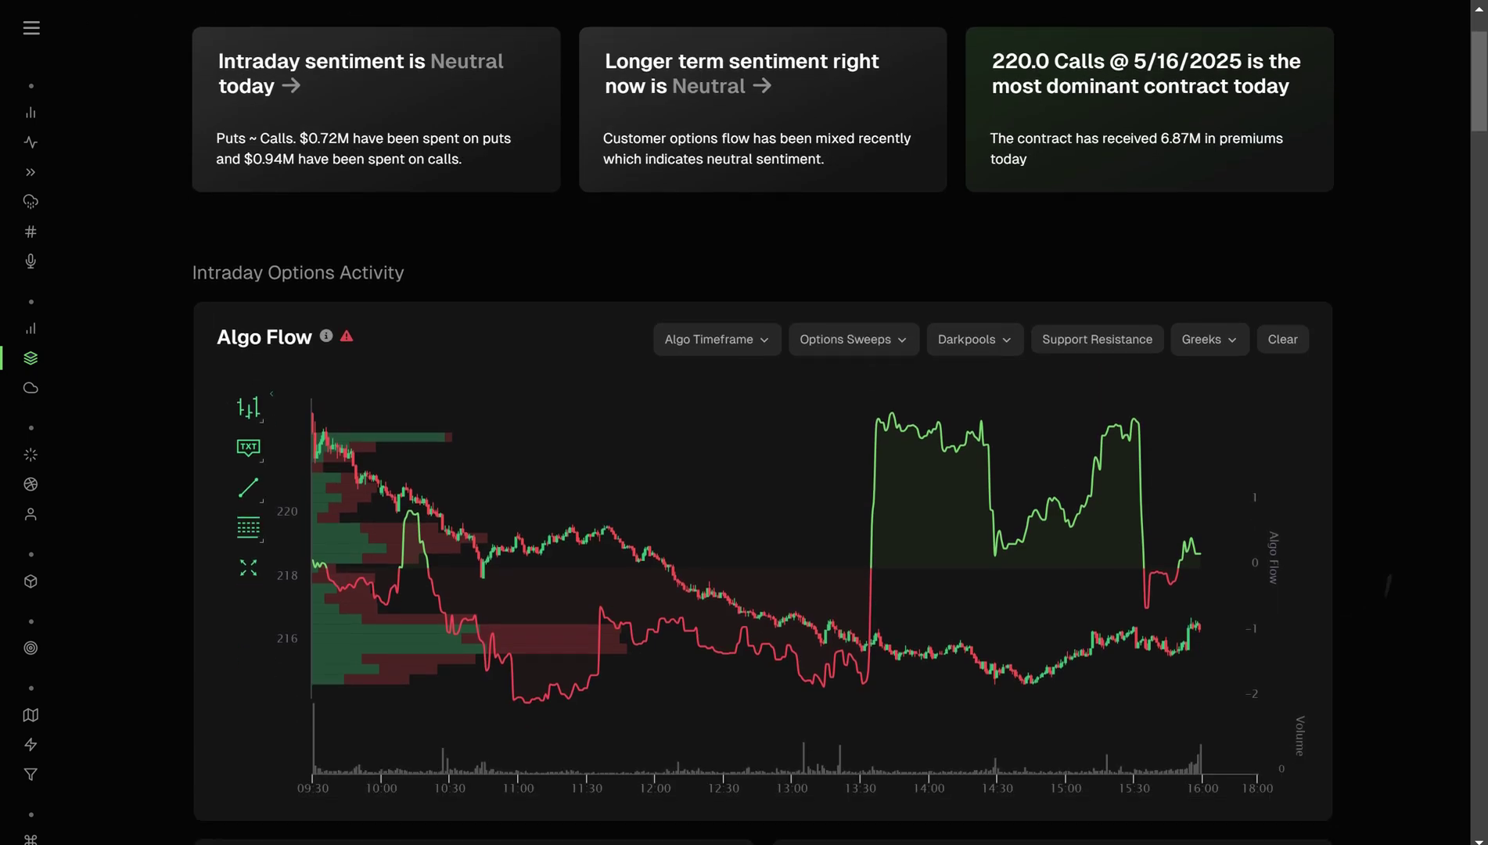
pyautogui.scroll(-4, 868, 469)
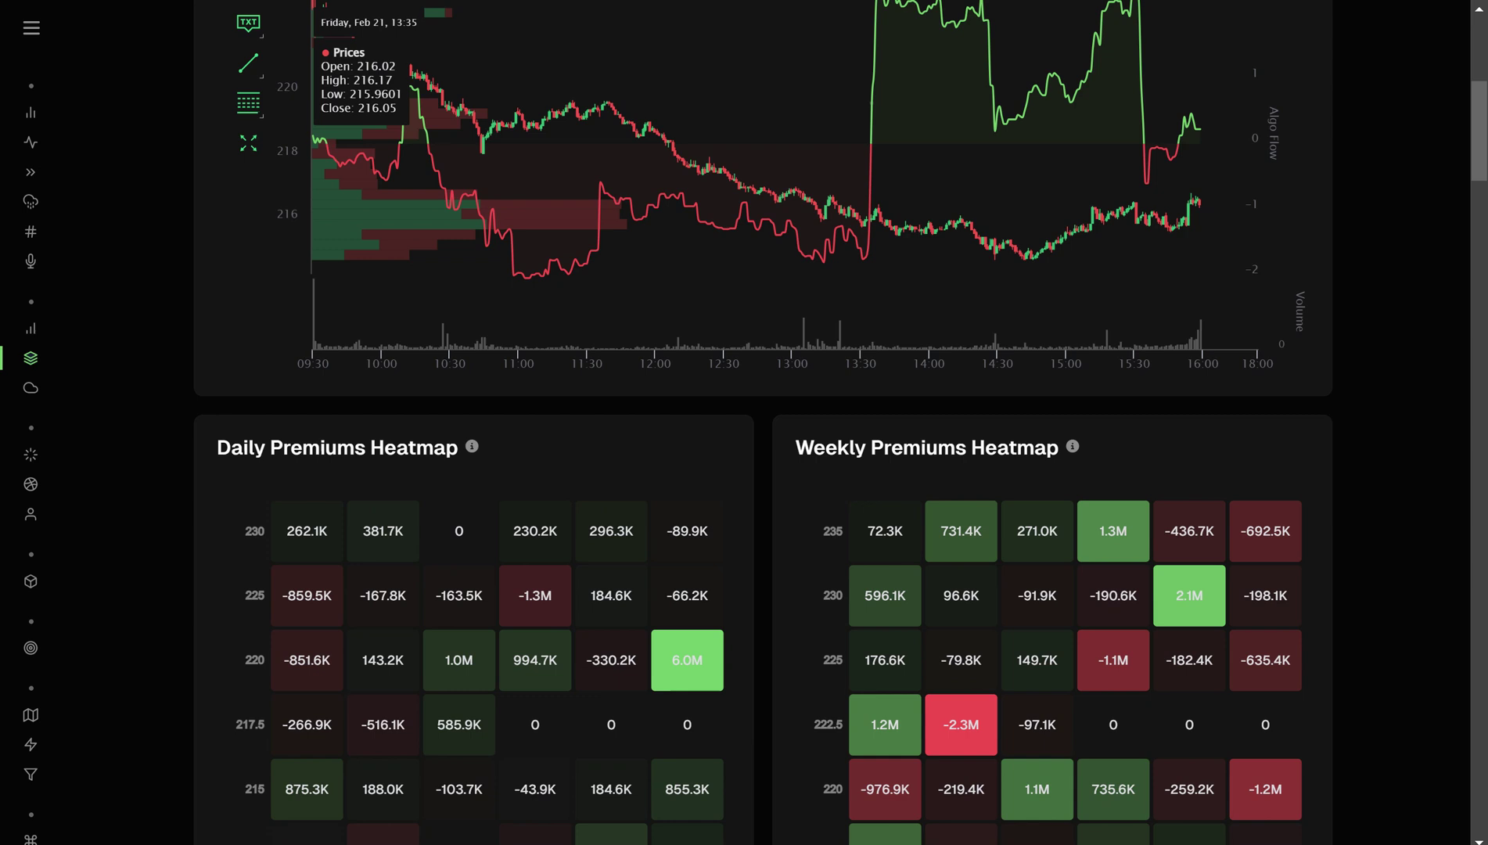
pyautogui.scroll(-6, 868, 470)
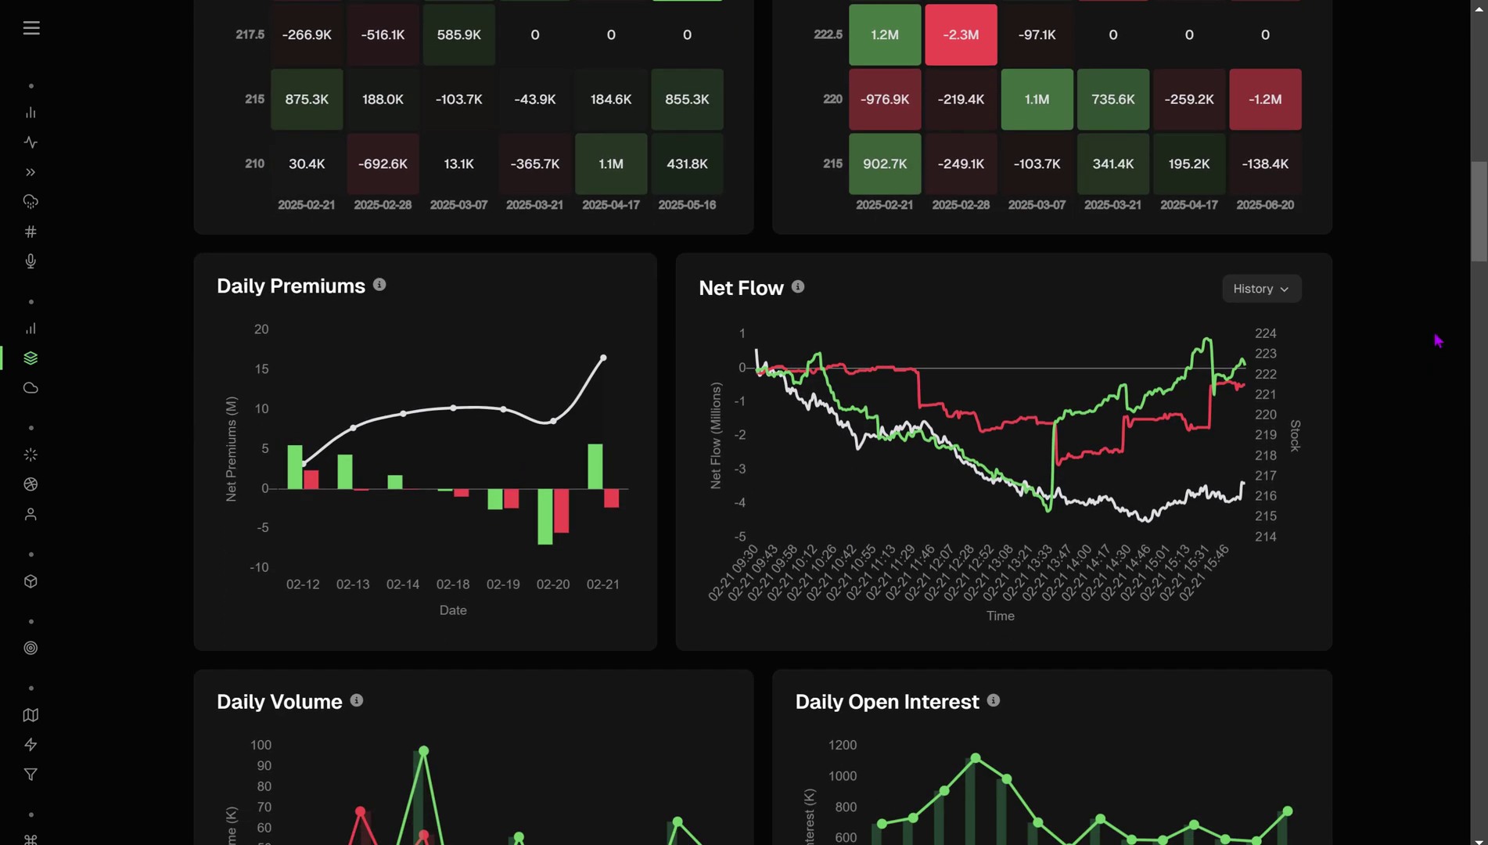
pyautogui.click(1246, 294)
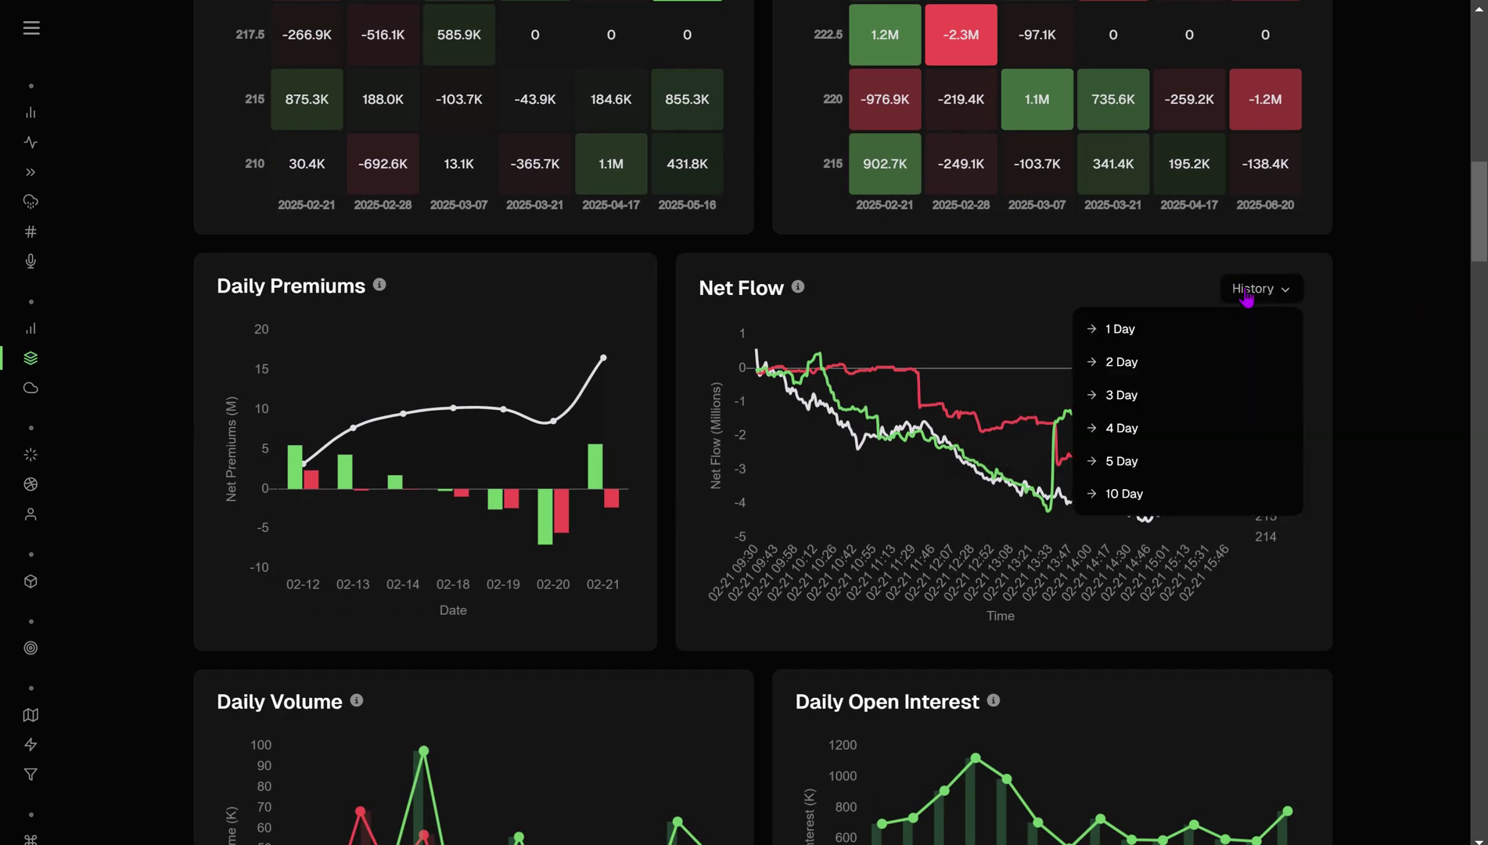
pyautogui.click(1132, 470)
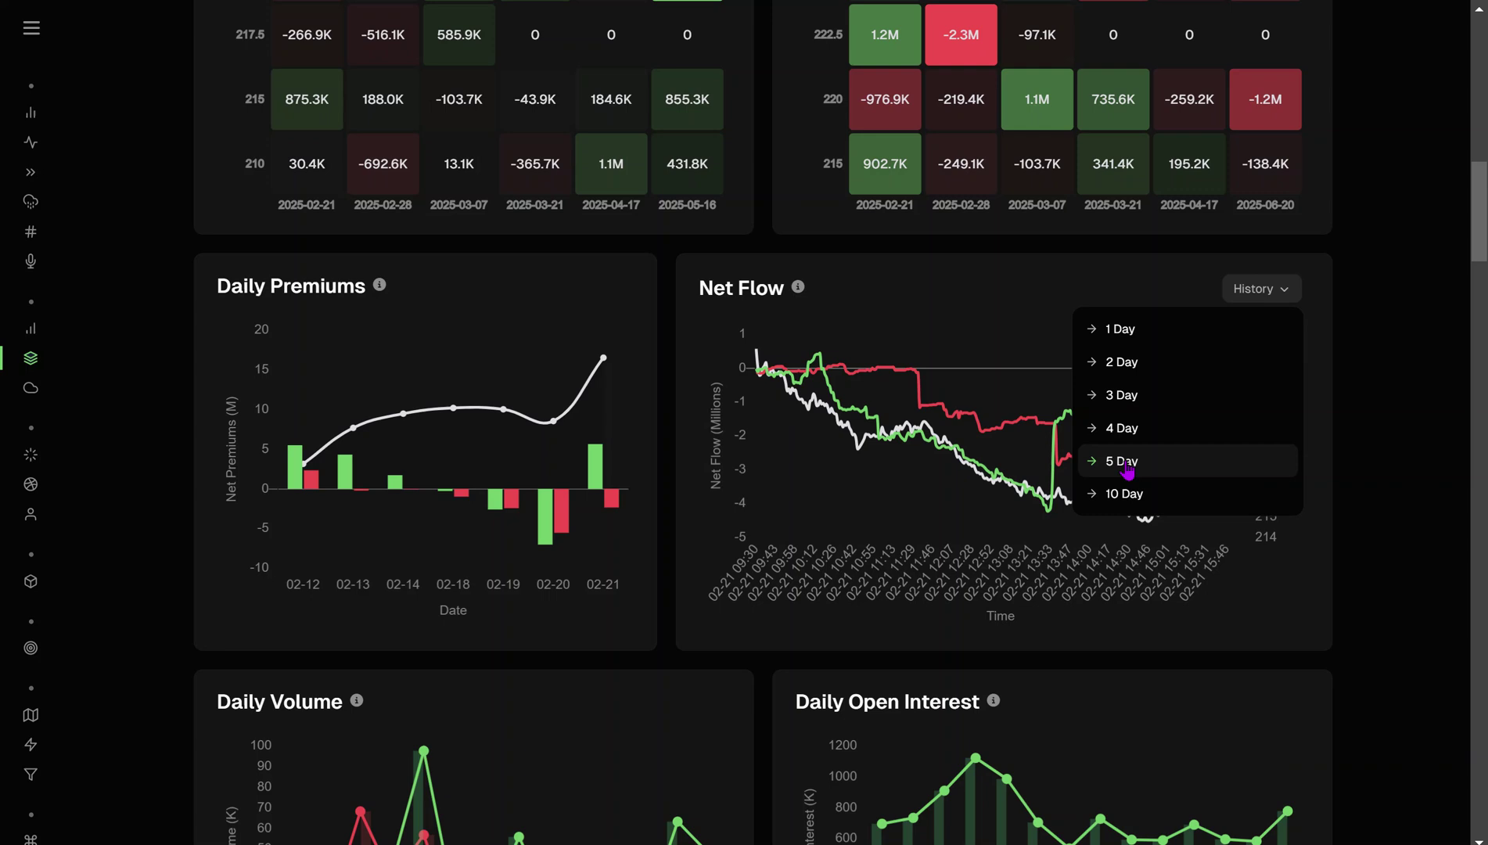
pyautogui.click(680, 454)
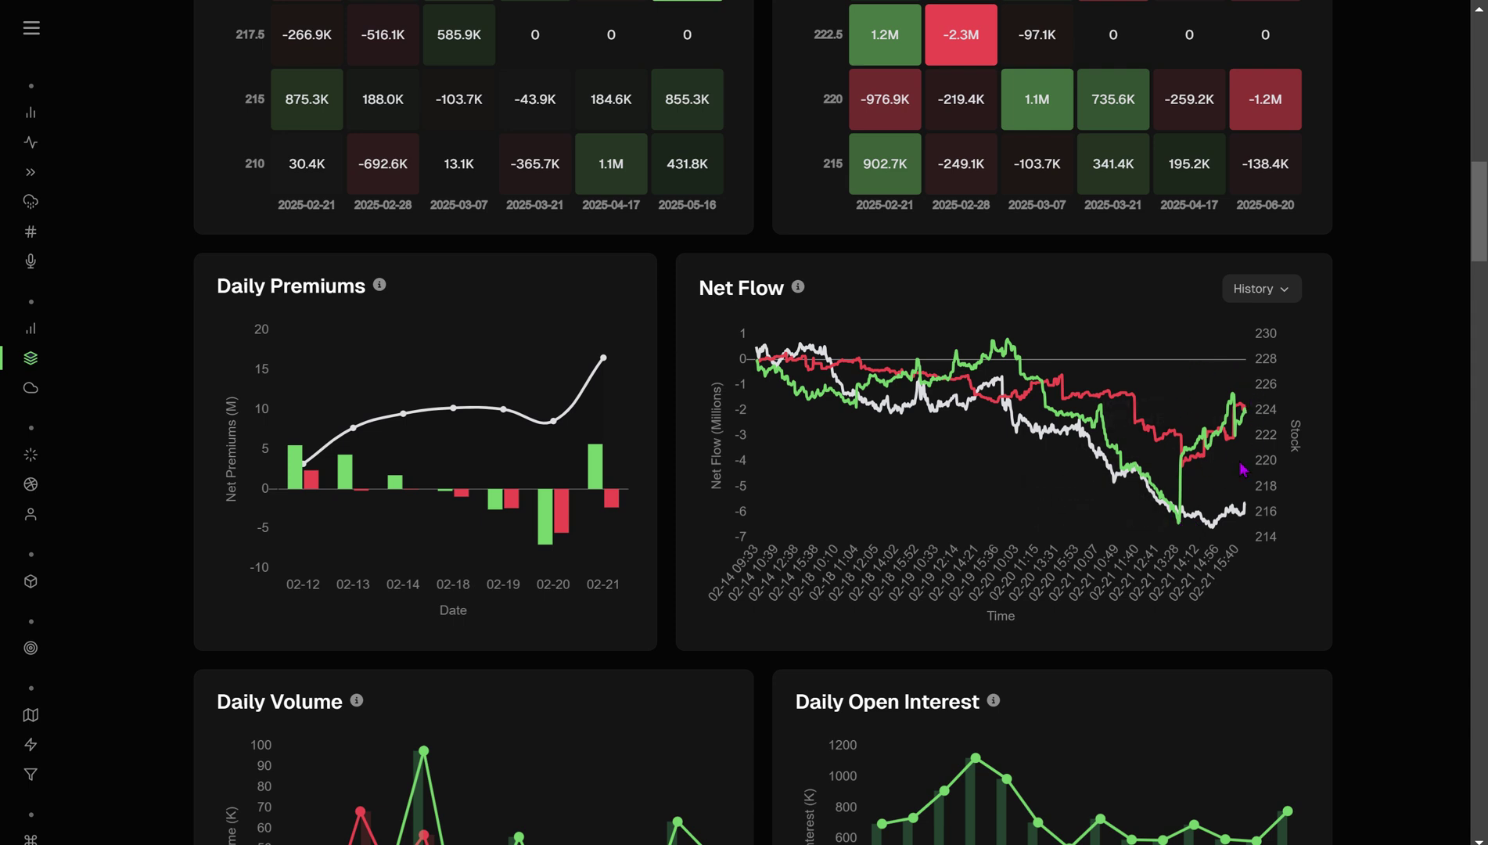
pyautogui.scroll(-8, 1243, 469)
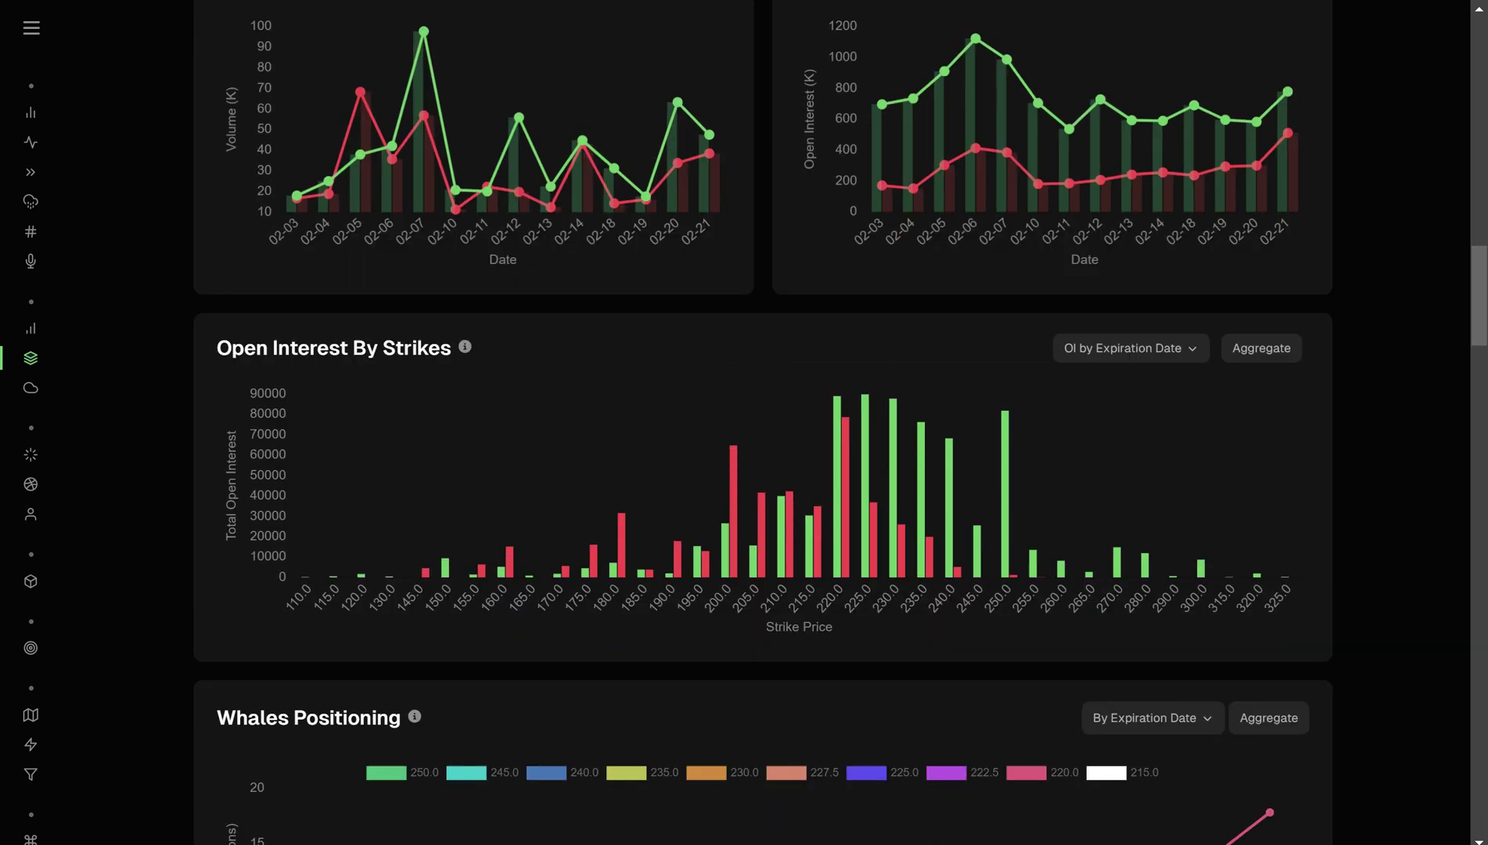
pyautogui.scroll(-14, 763, 422)
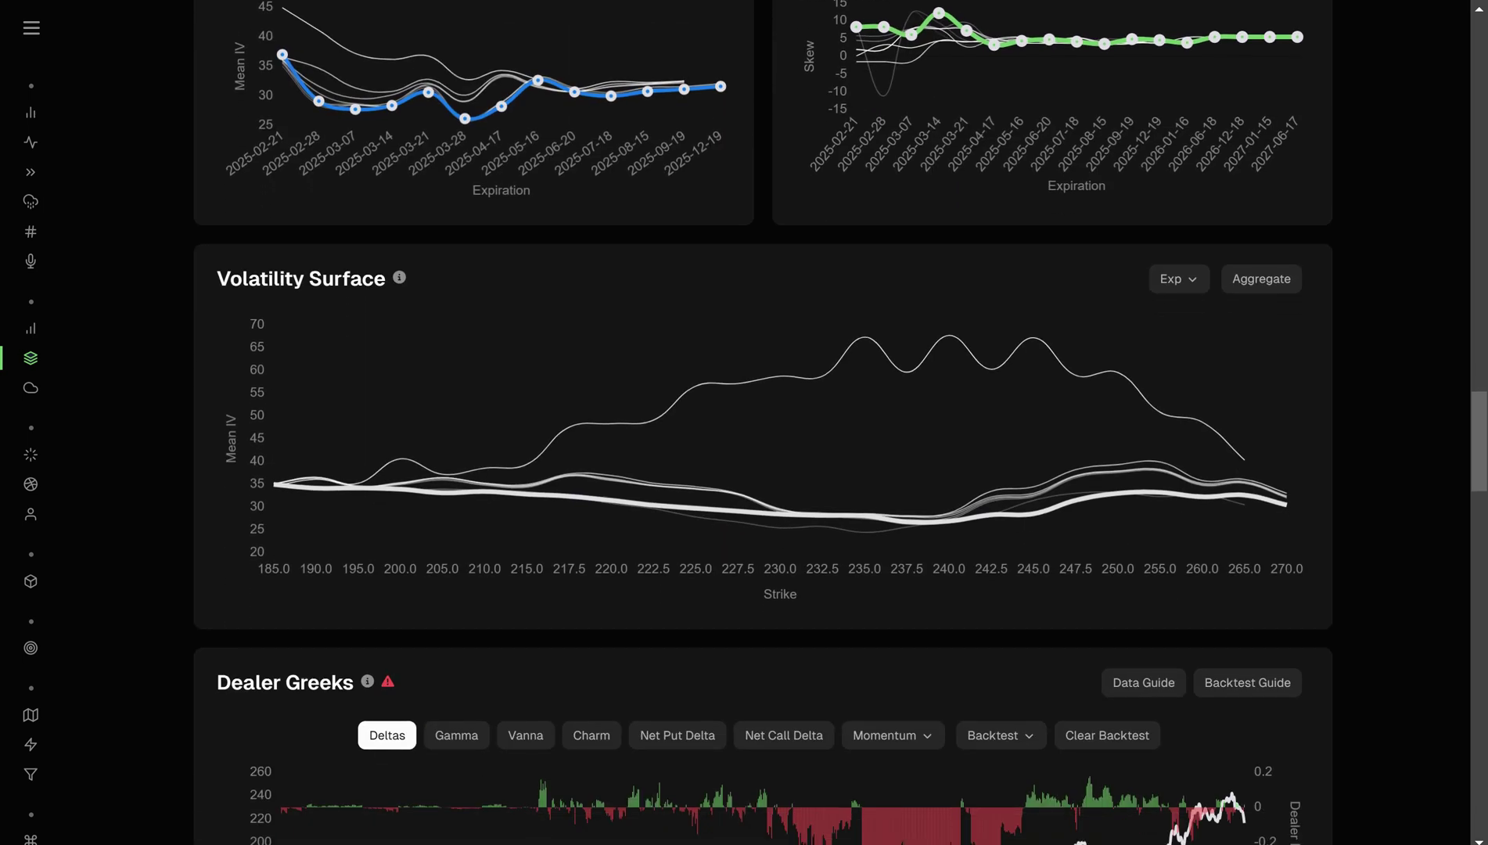
pyautogui.scroll(-11, 762, 422)
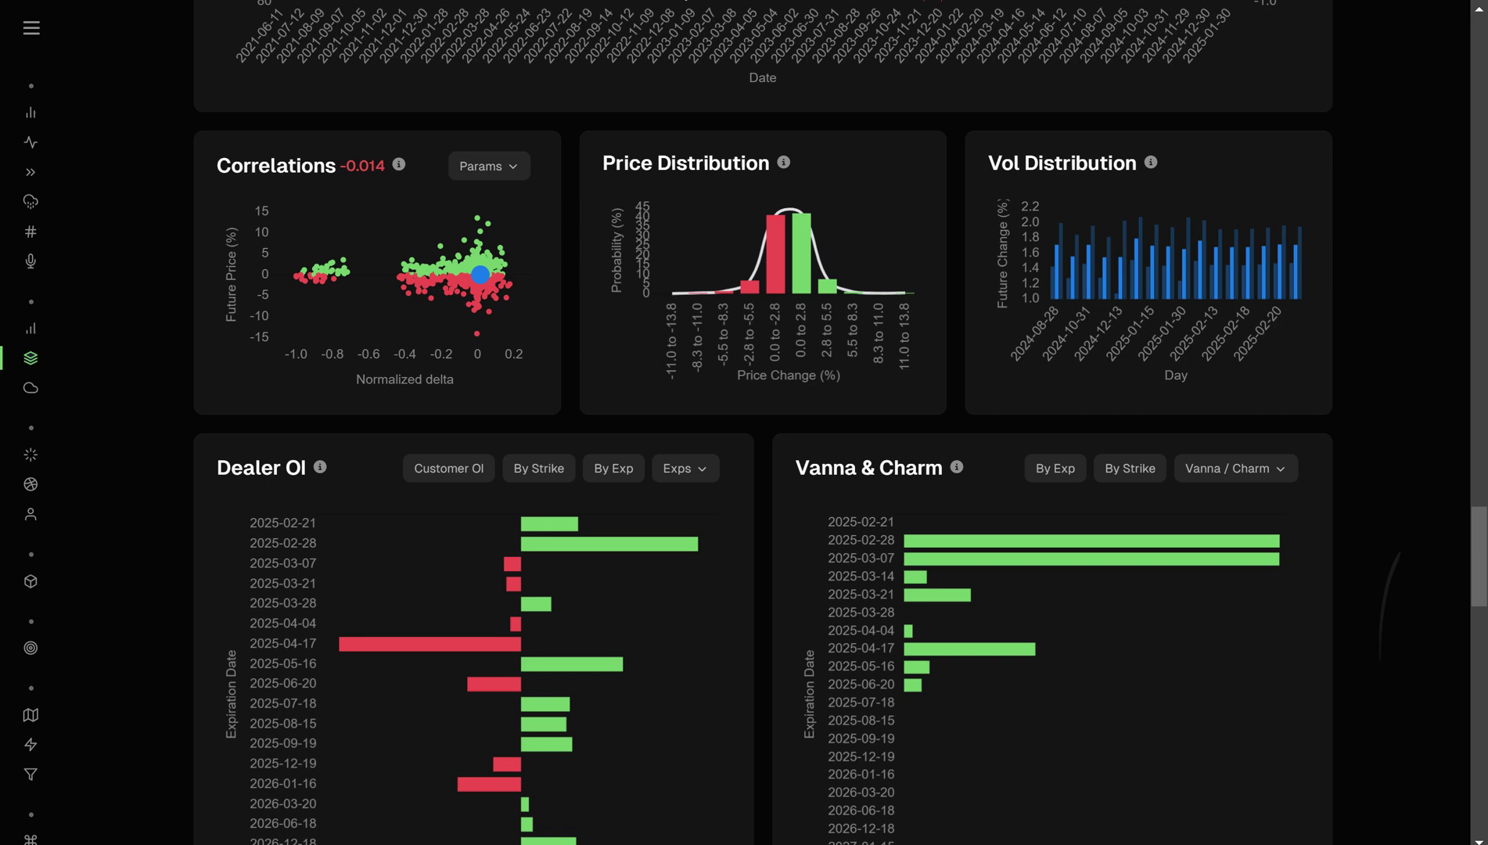
pyautogui.scroll(-8, 763, 422)
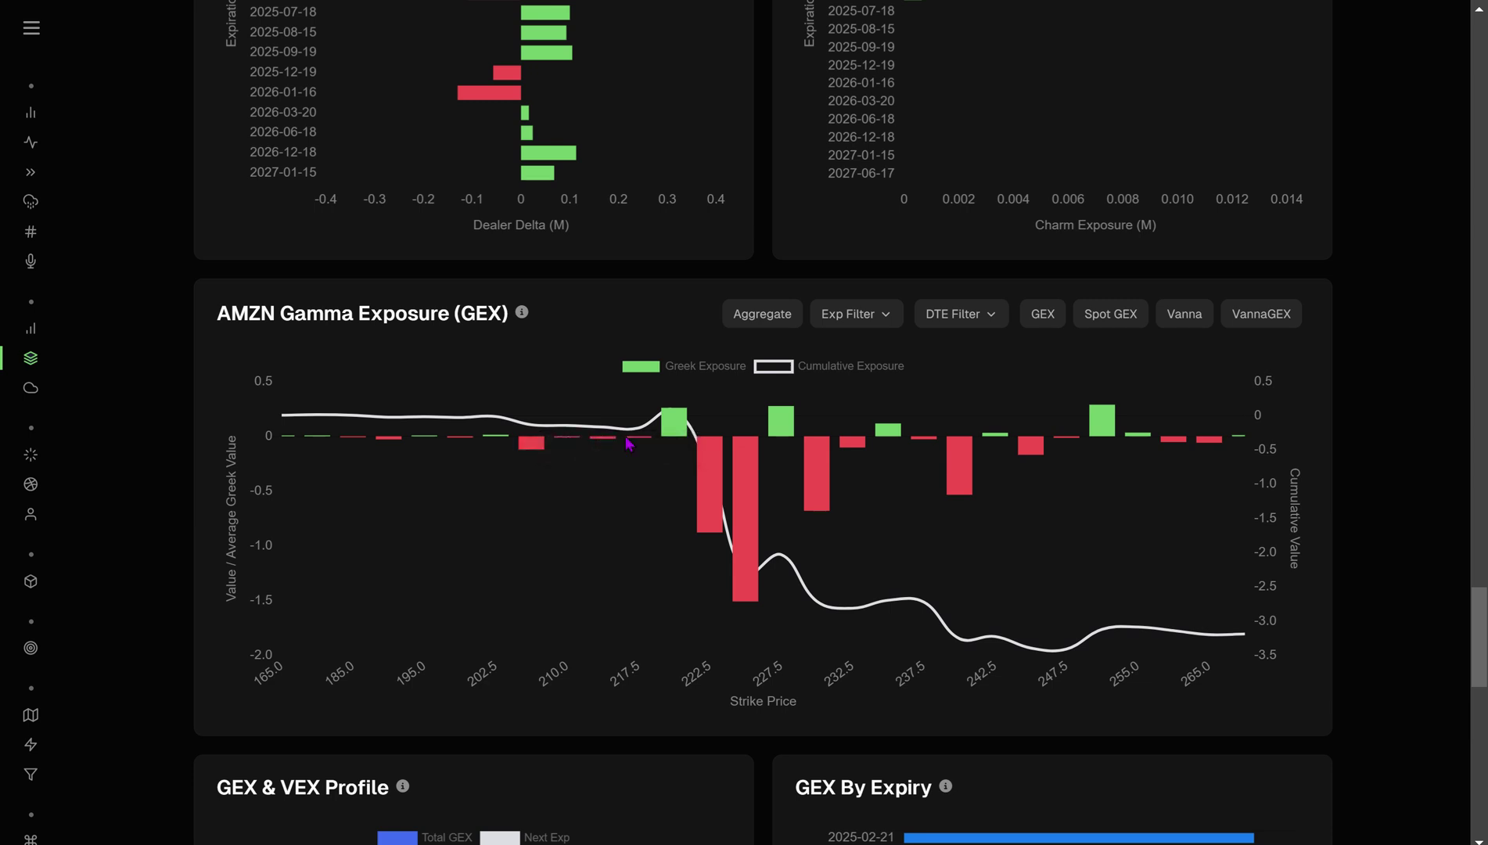
pyautogui.moveTo(674, 436)
pyautogui.moveTo(570, 448)
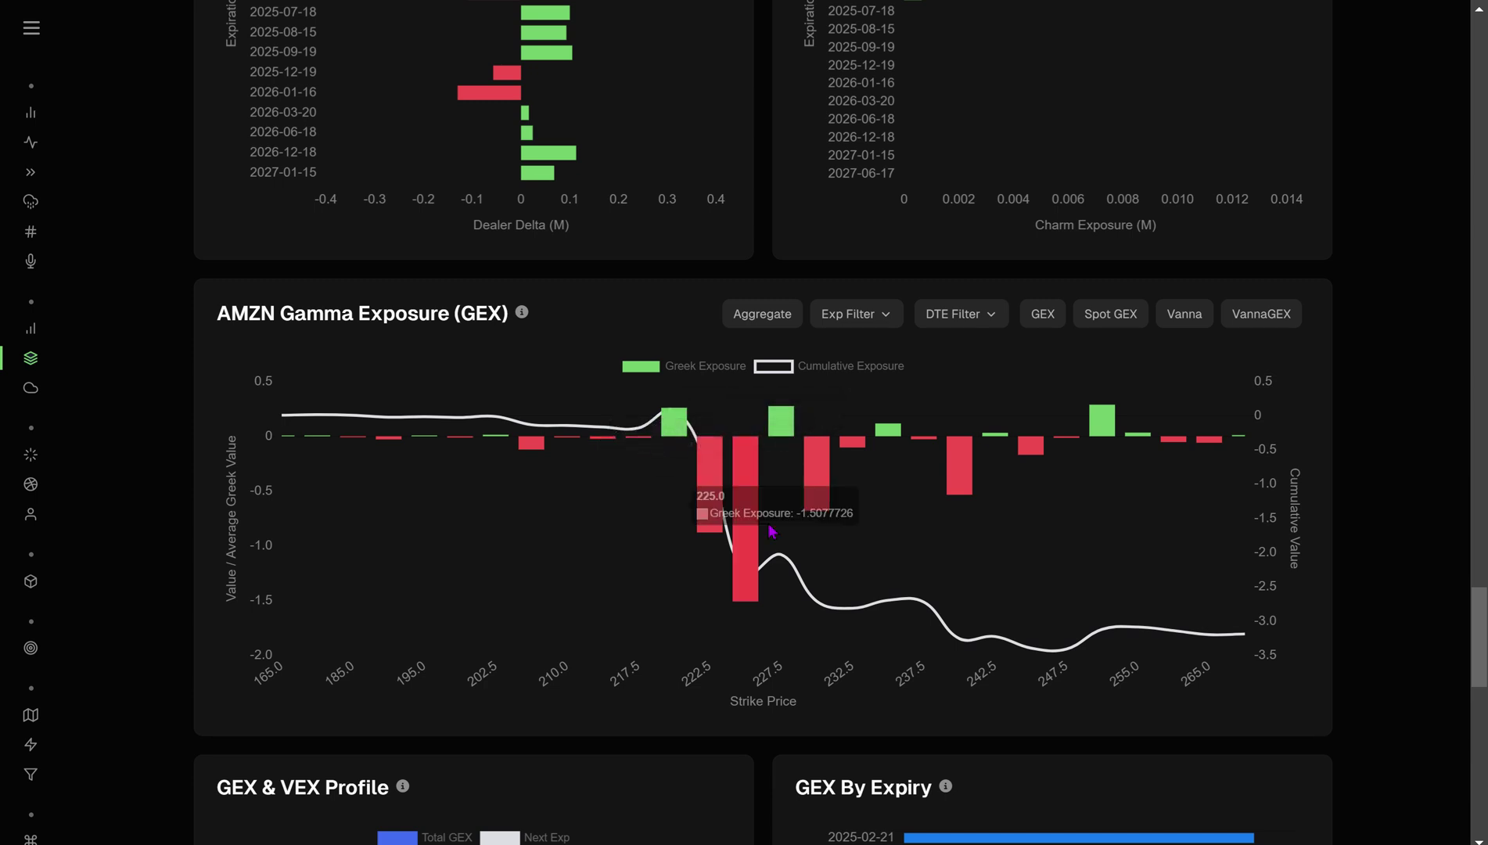
pyautogui.moveTo(748, 536)
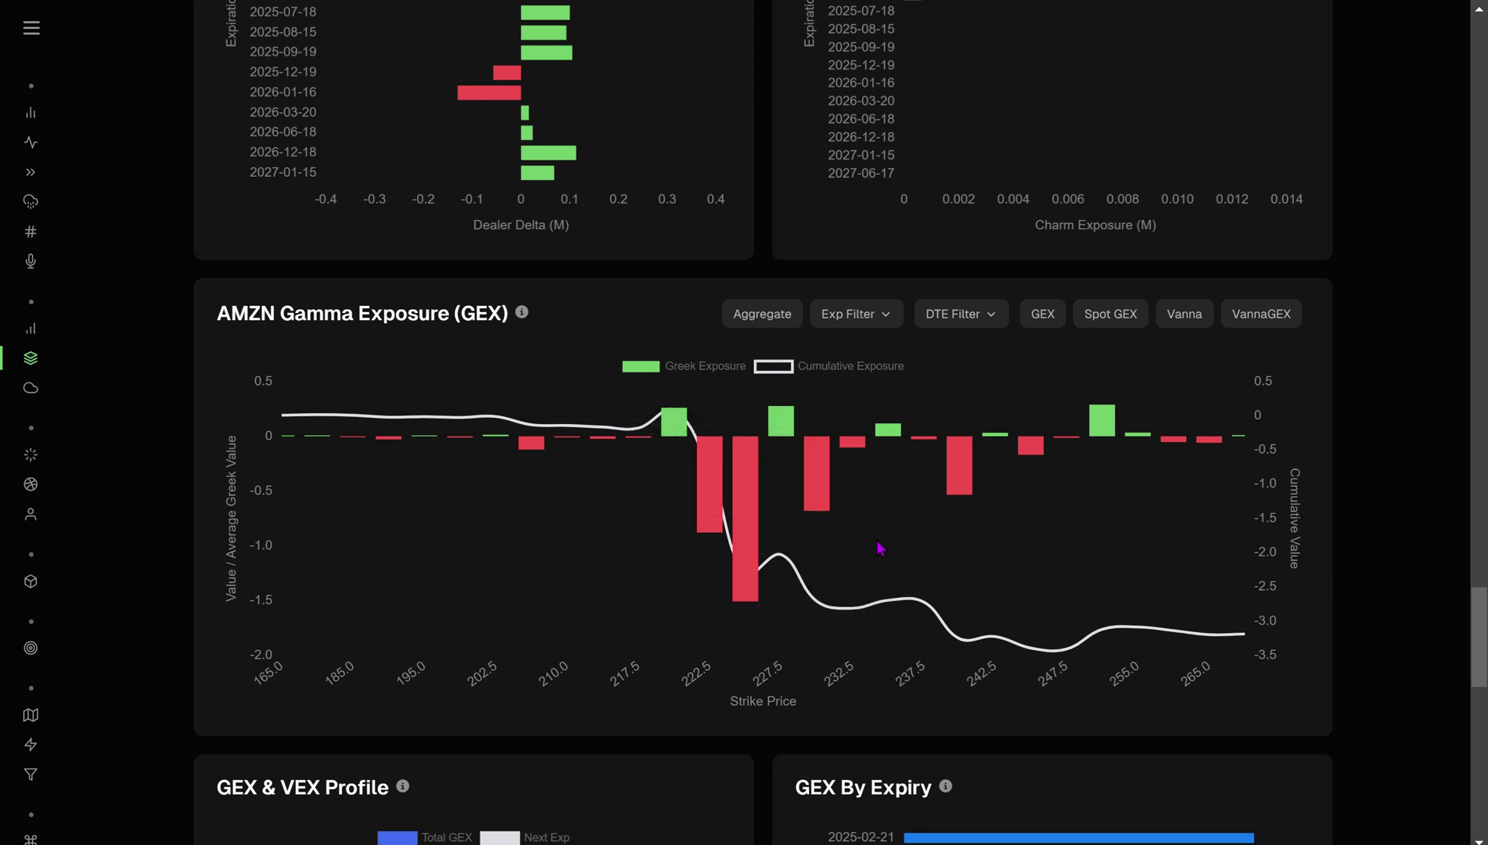
pyautogui.scroll(-5, 879, 548)
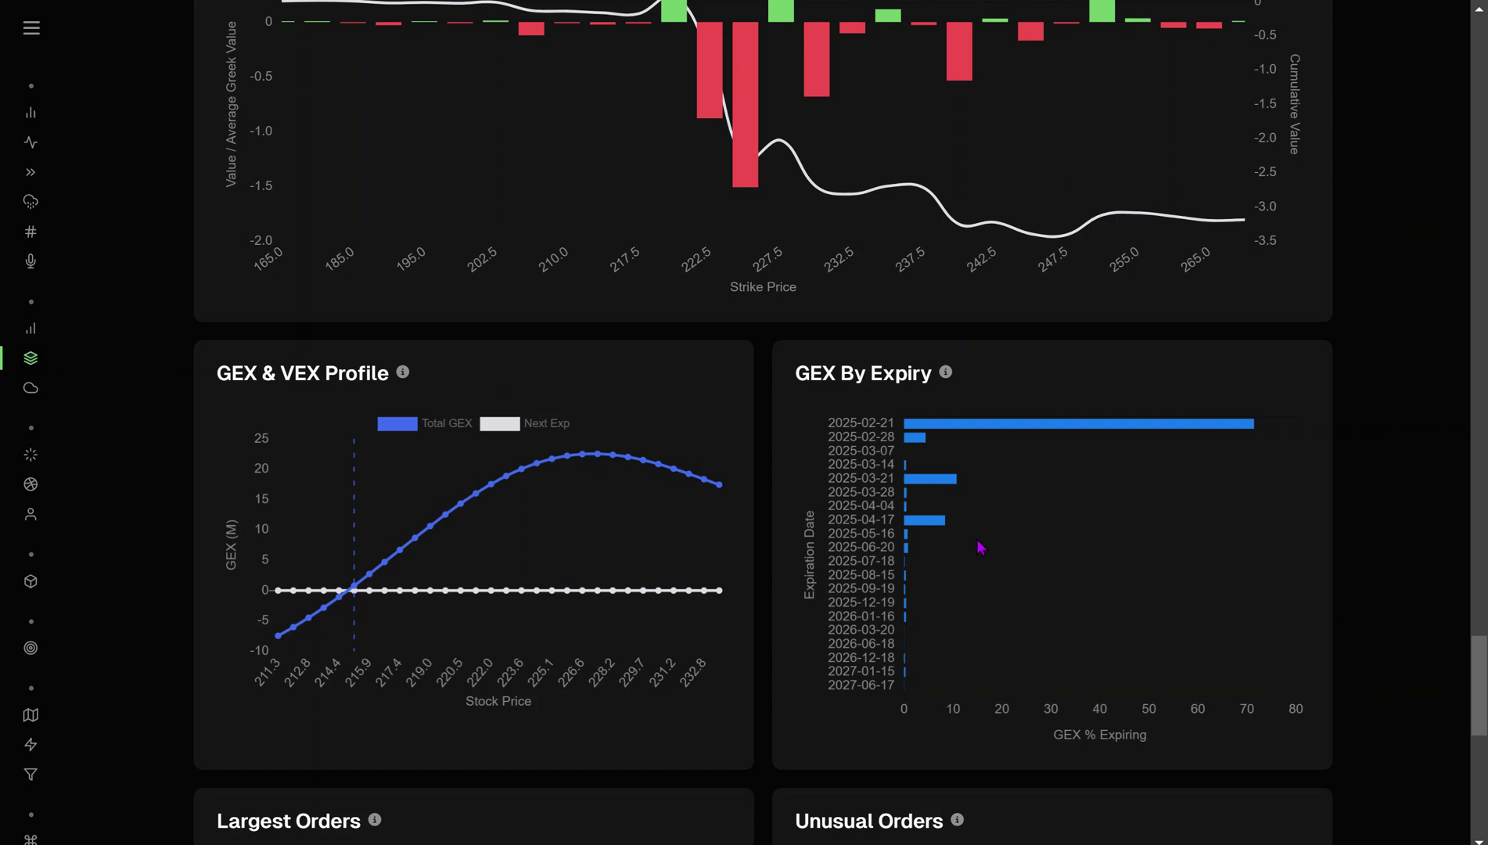
pyautogui.moveTo(1014, 434)
pyautogui.scroll(5, 822, 338)
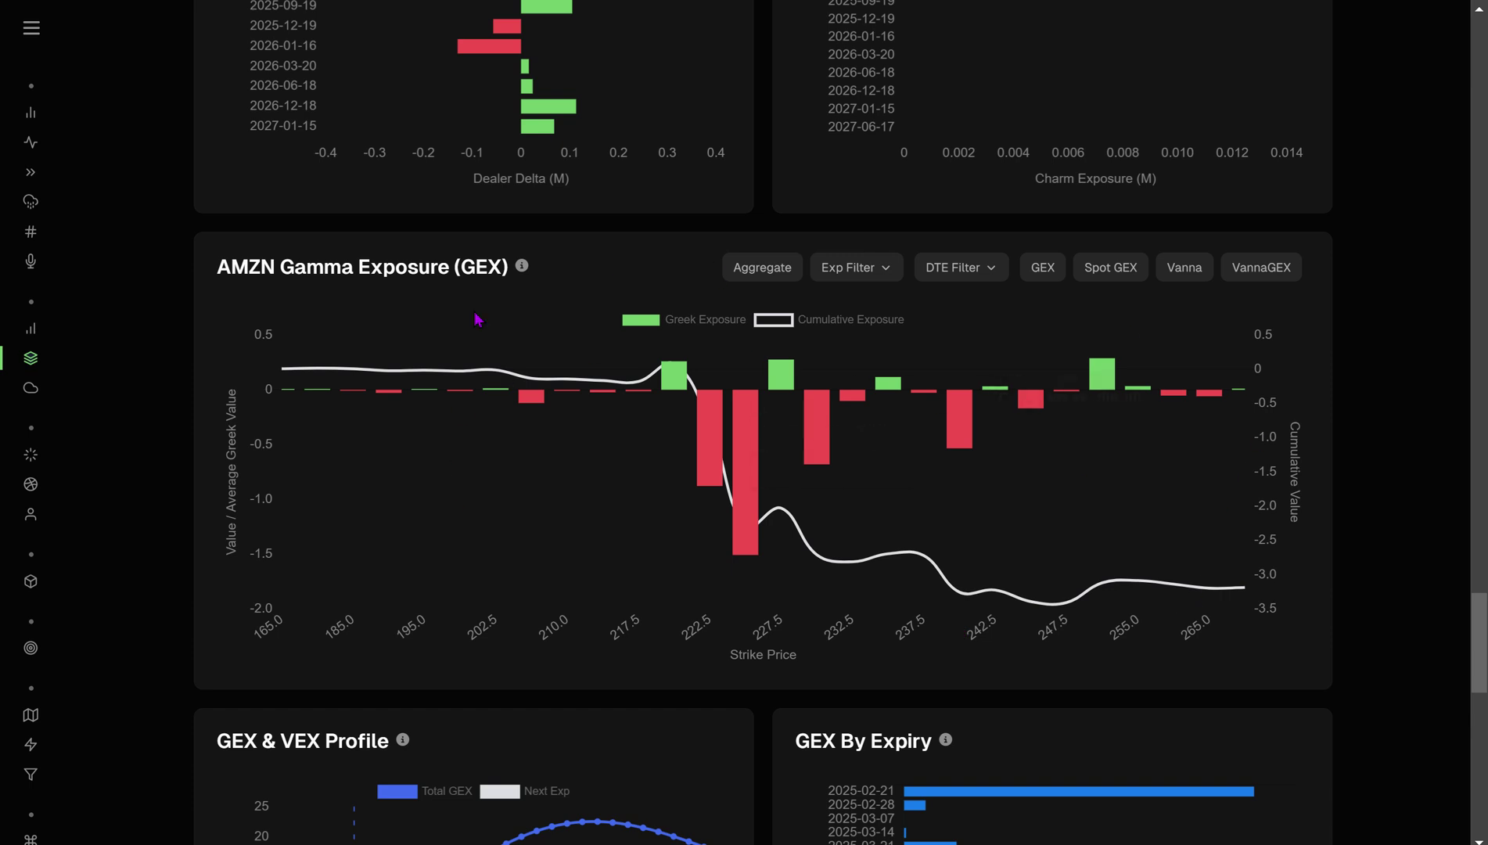
pyautogui.moveTo(726, 377)
pyautogui.scroll(20, 539, 334)
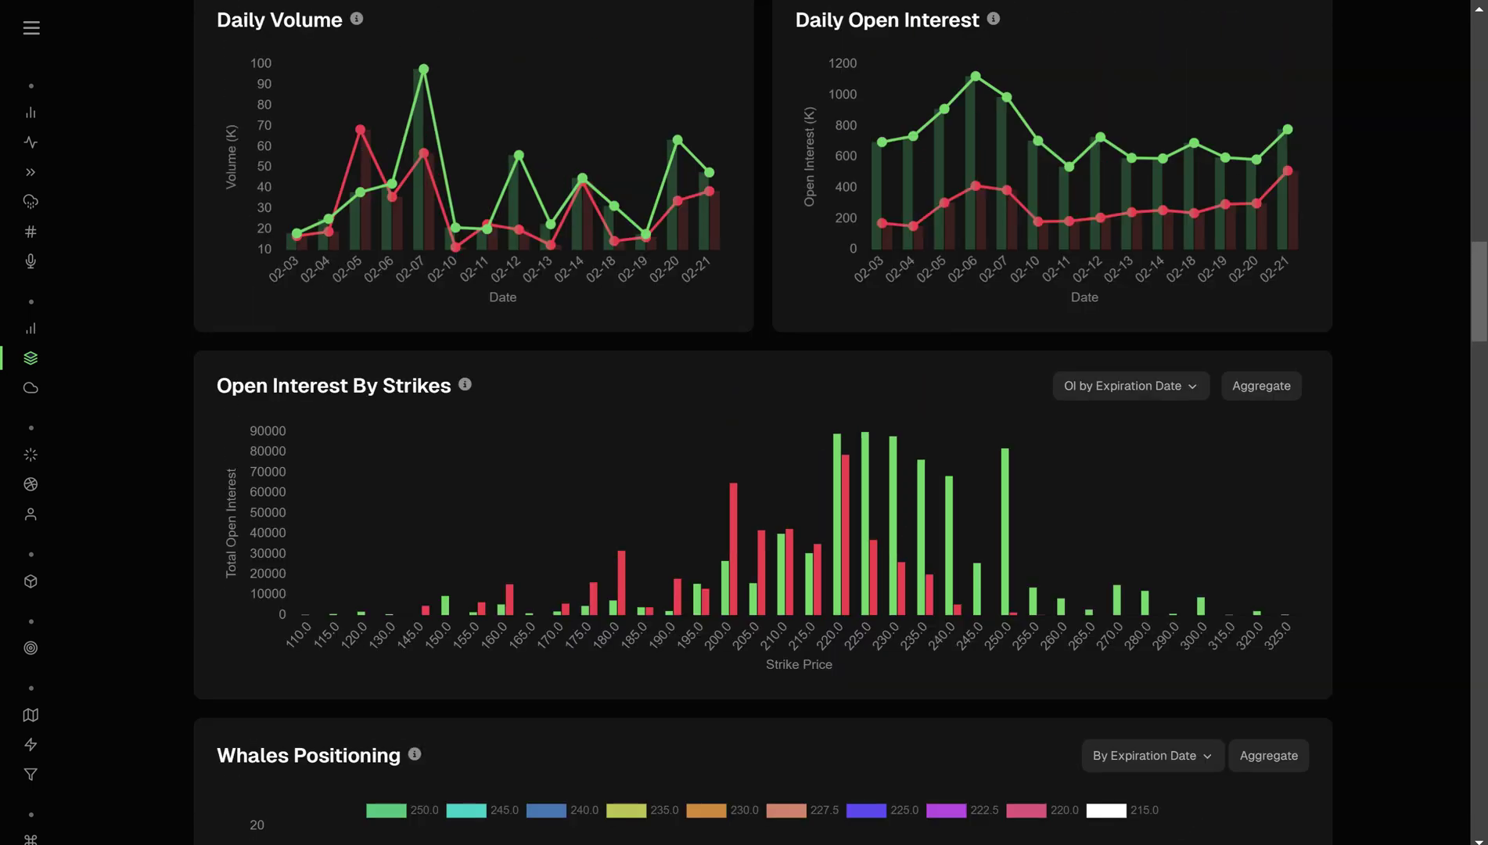
pyautogui.scroll(-7, 1115, 220)
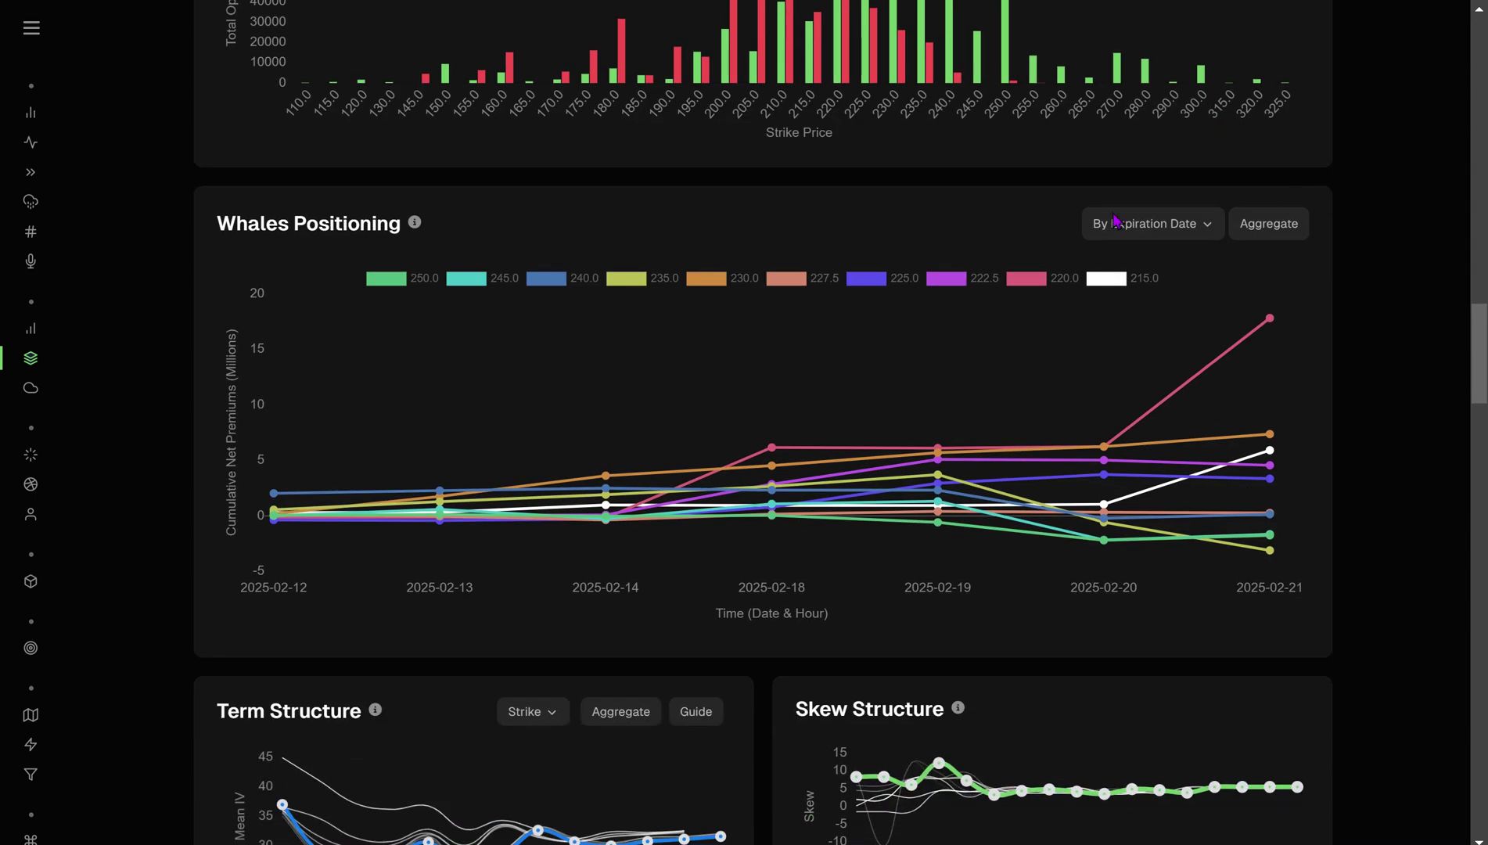
# - Review the AMZN GEX chart values, then head to the AMZN Darkpool dashboard
pyautogui.moveTo(1276, 326)
pyautogui.moveTo(1273, 558)
pyautogui.moveTo(1269, 452)
pyautogui.scroll(-20, 875, 558)
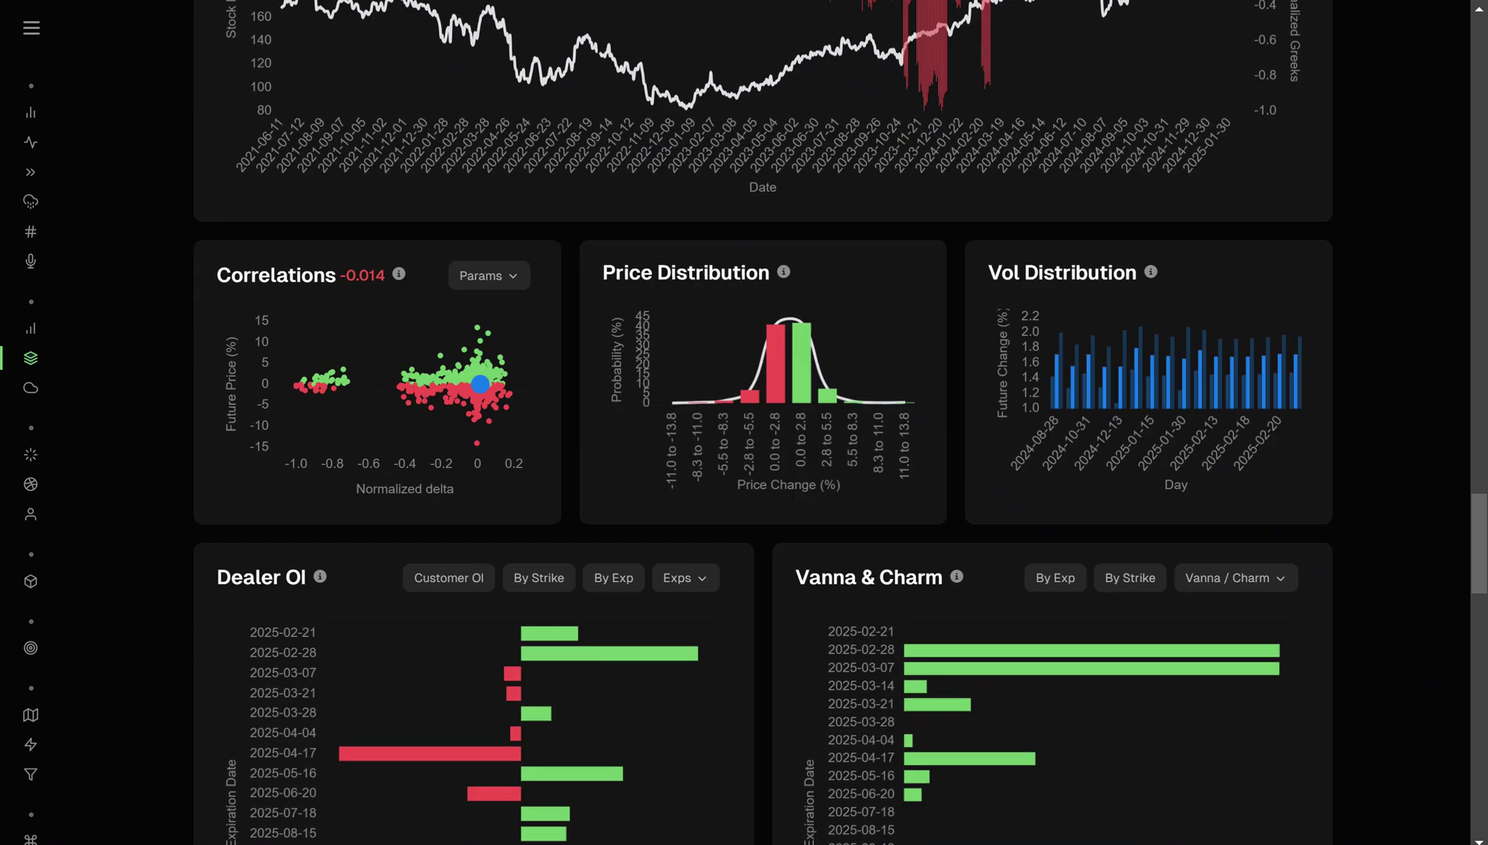
pyautogui.scroll(-10, 580, 587)
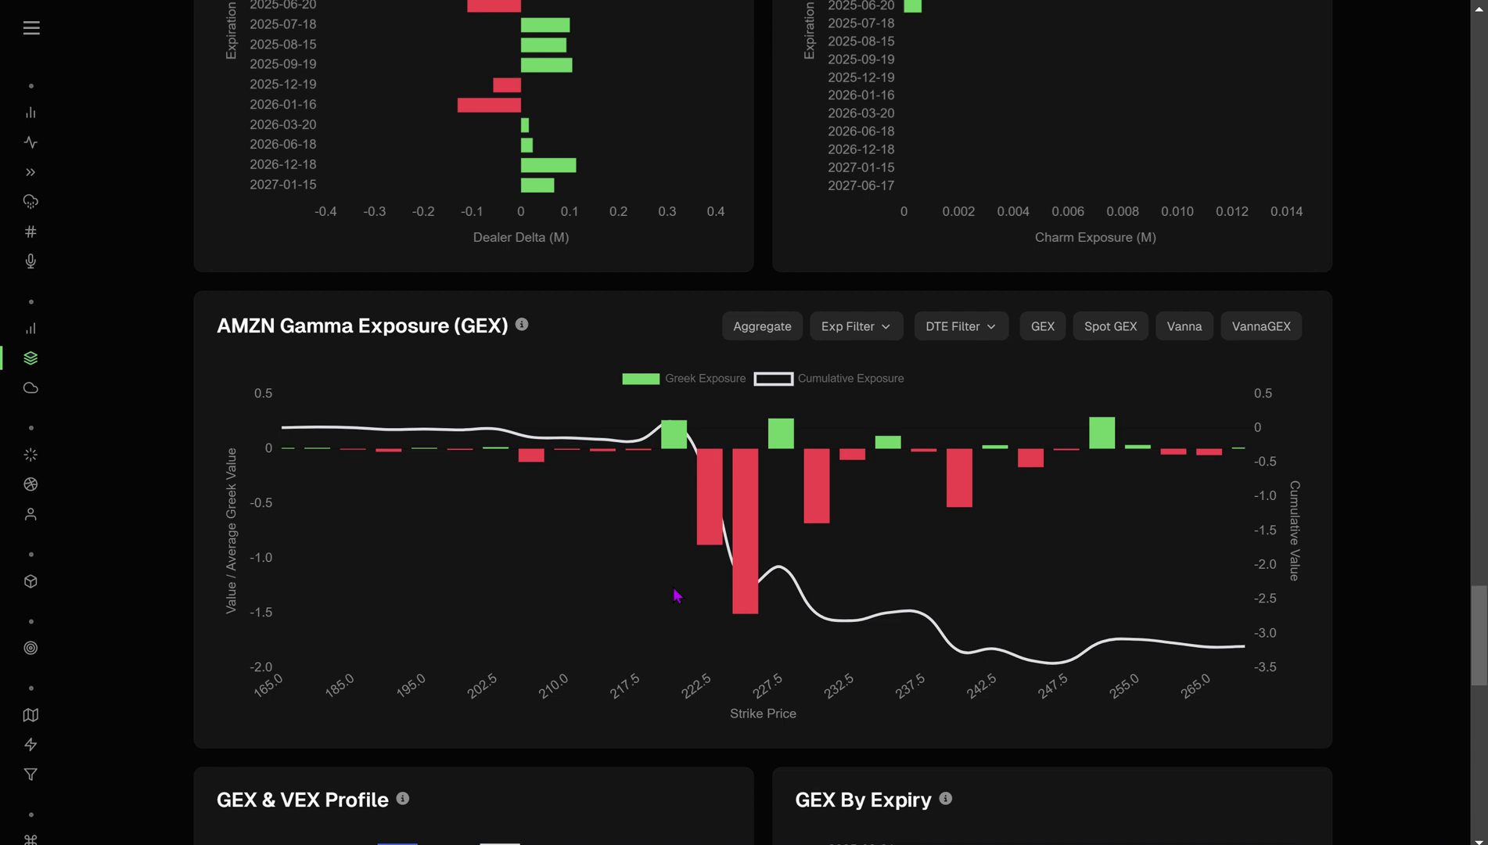
pyautogui.moveTo(749, 538)
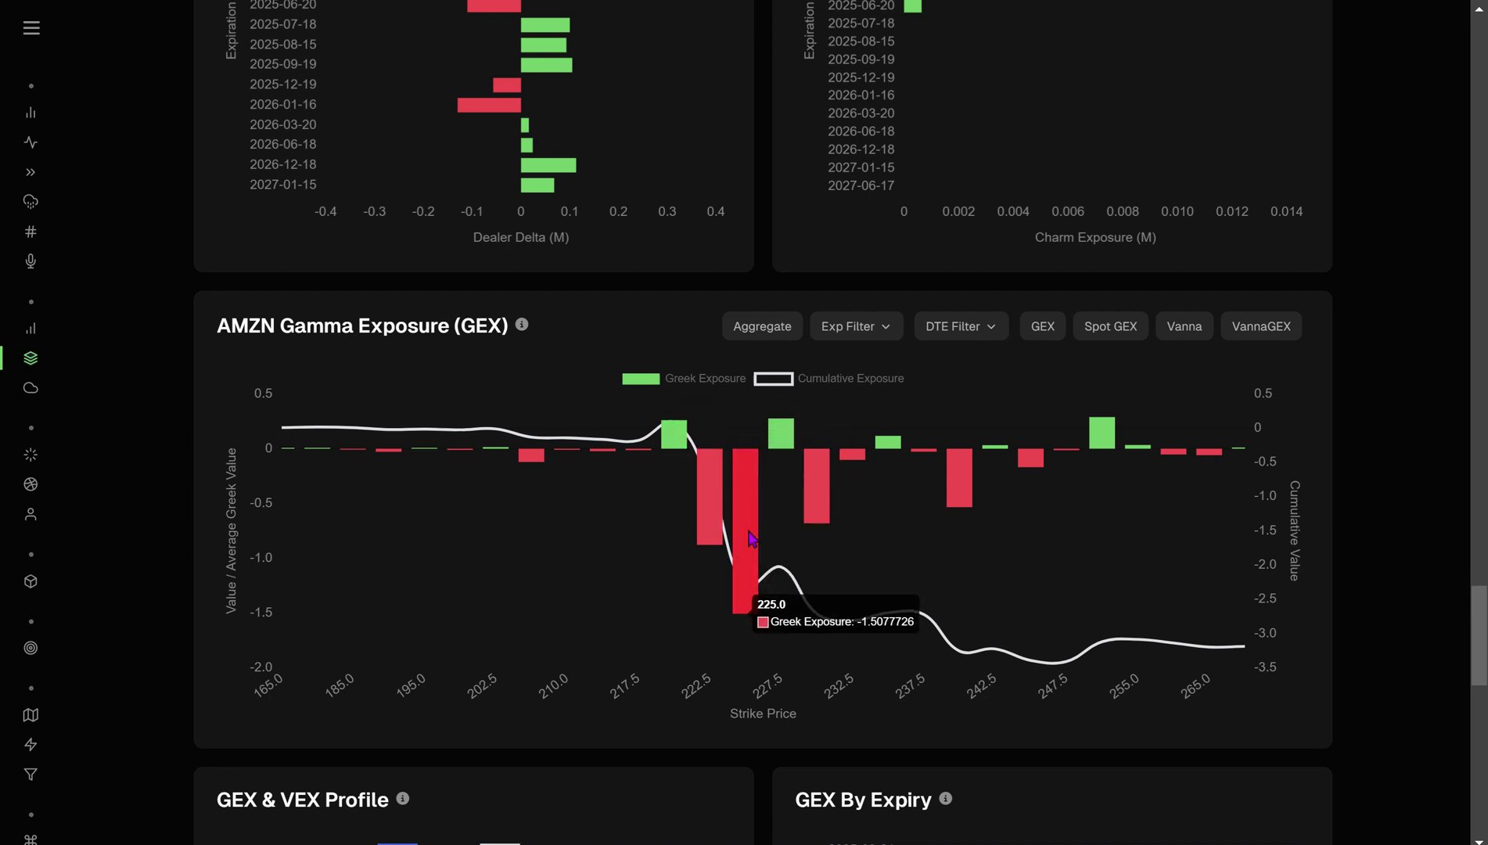
pyautogui.moveTo(674, 440)
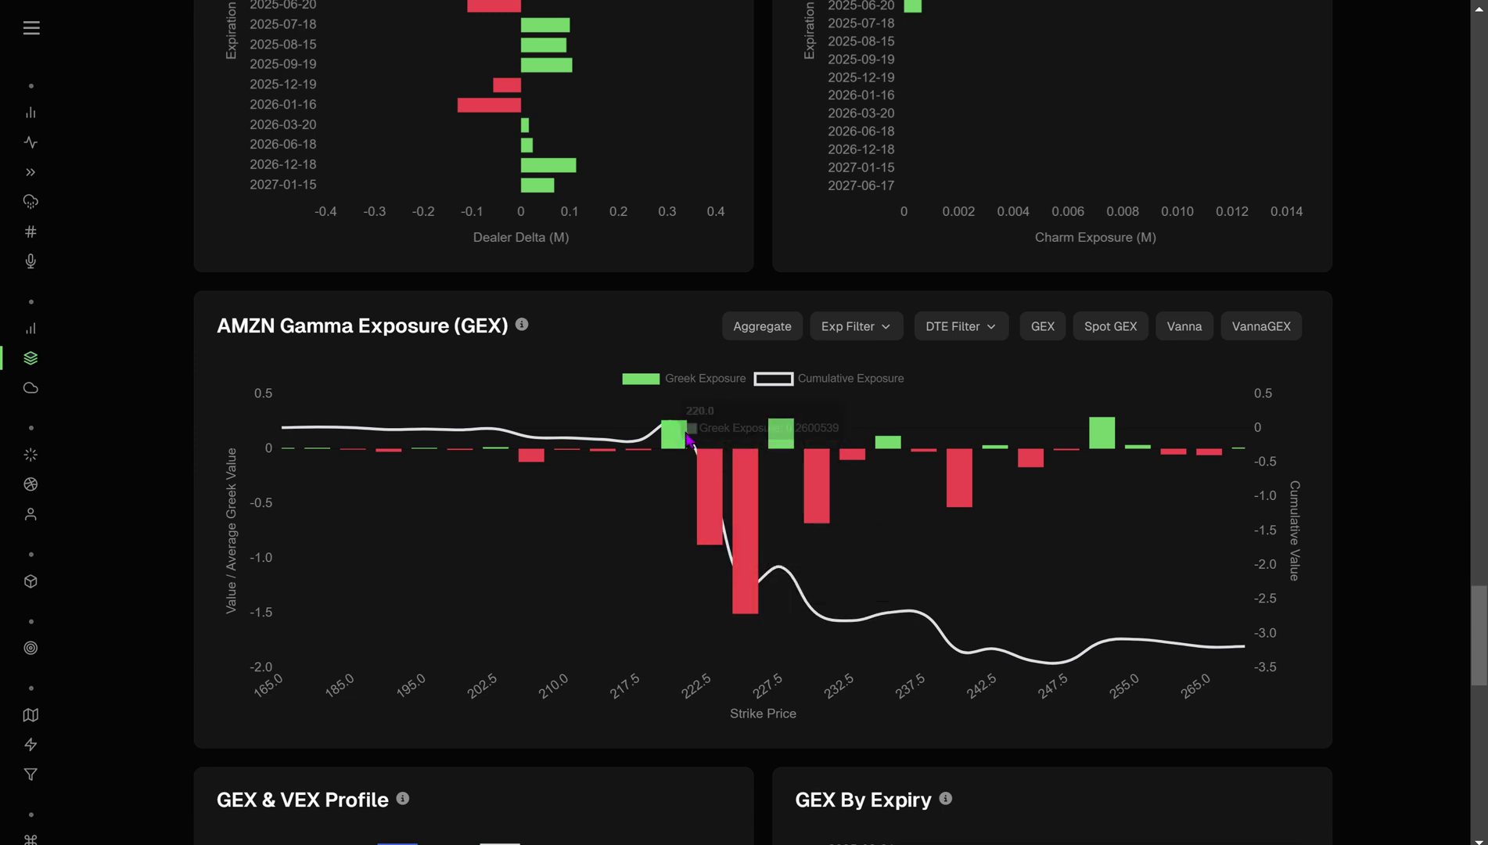
pyautogui.moveTo(785, 442)
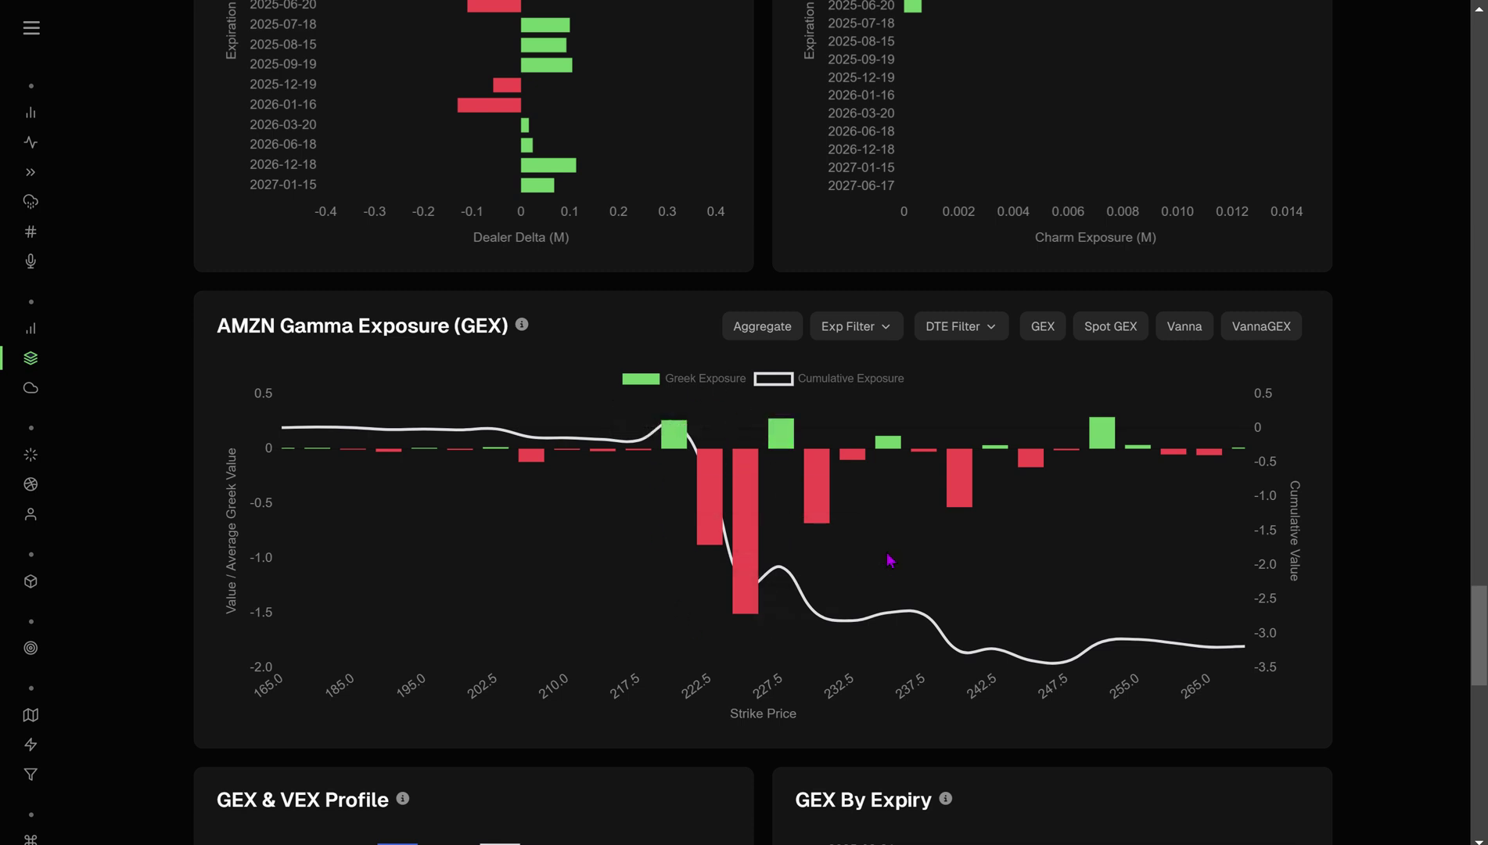
pyautogui.scroll(-2, 892, 557)
pyautogui.moveTo(1045, 679)
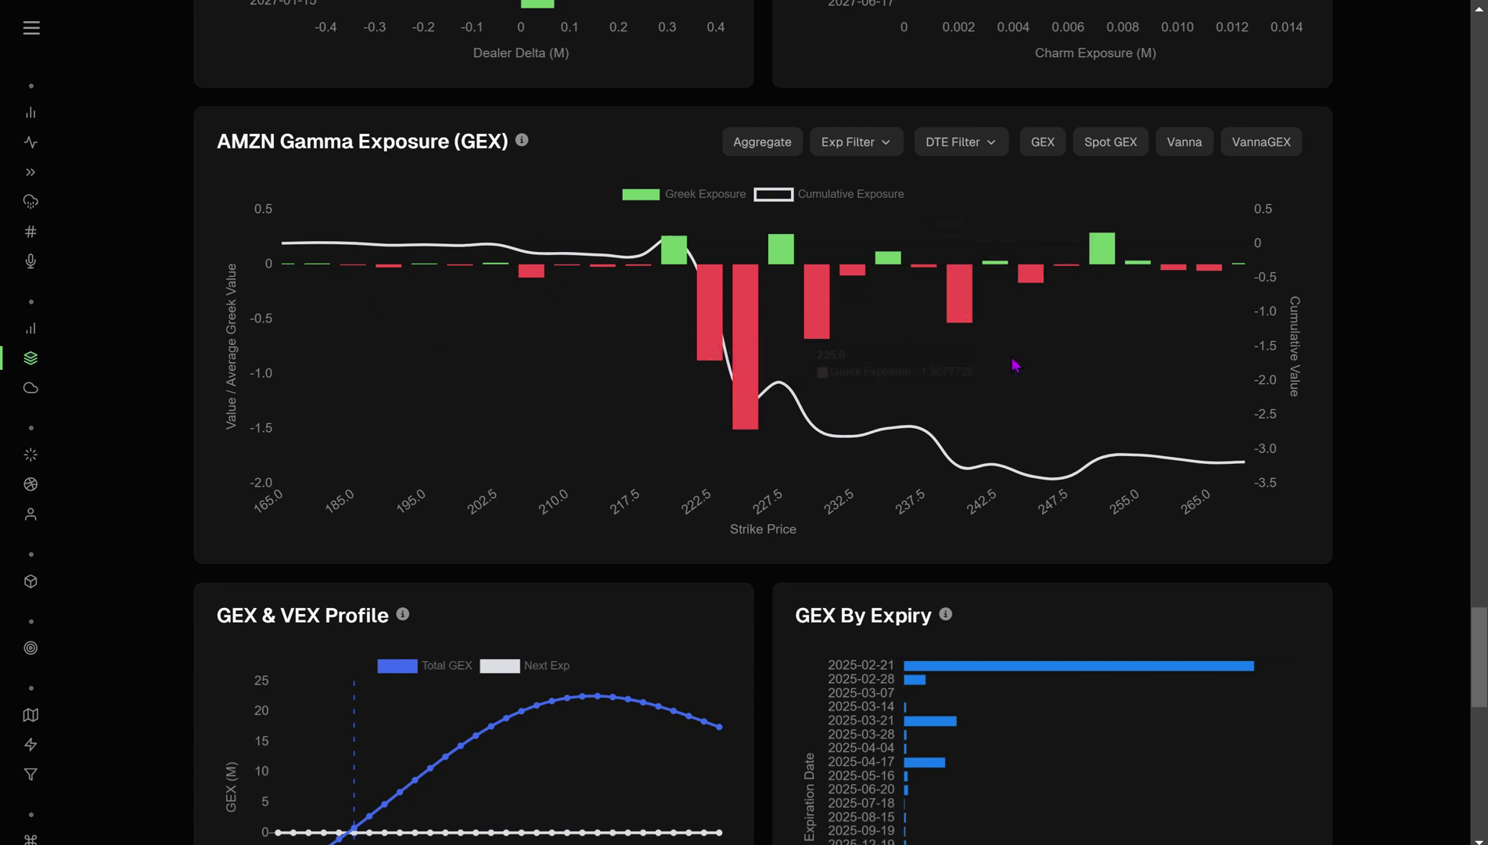
pyautogui.moveTo(670, 266)
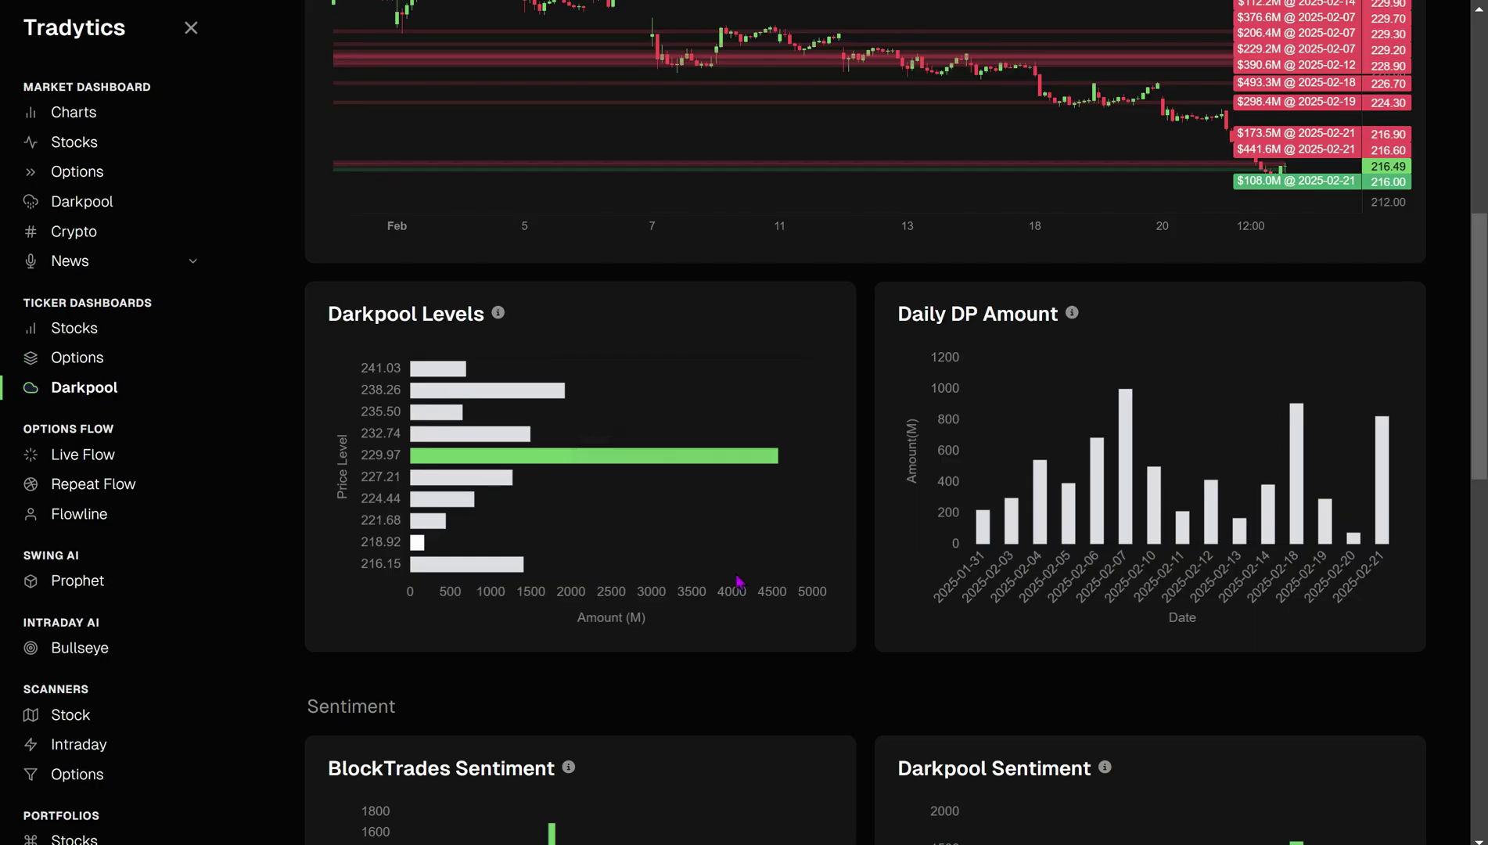
# - Collapse the sidebar and scroll down to HOOD's Darkpool Levels and daily amounts
pyautogui.click(190, 28)
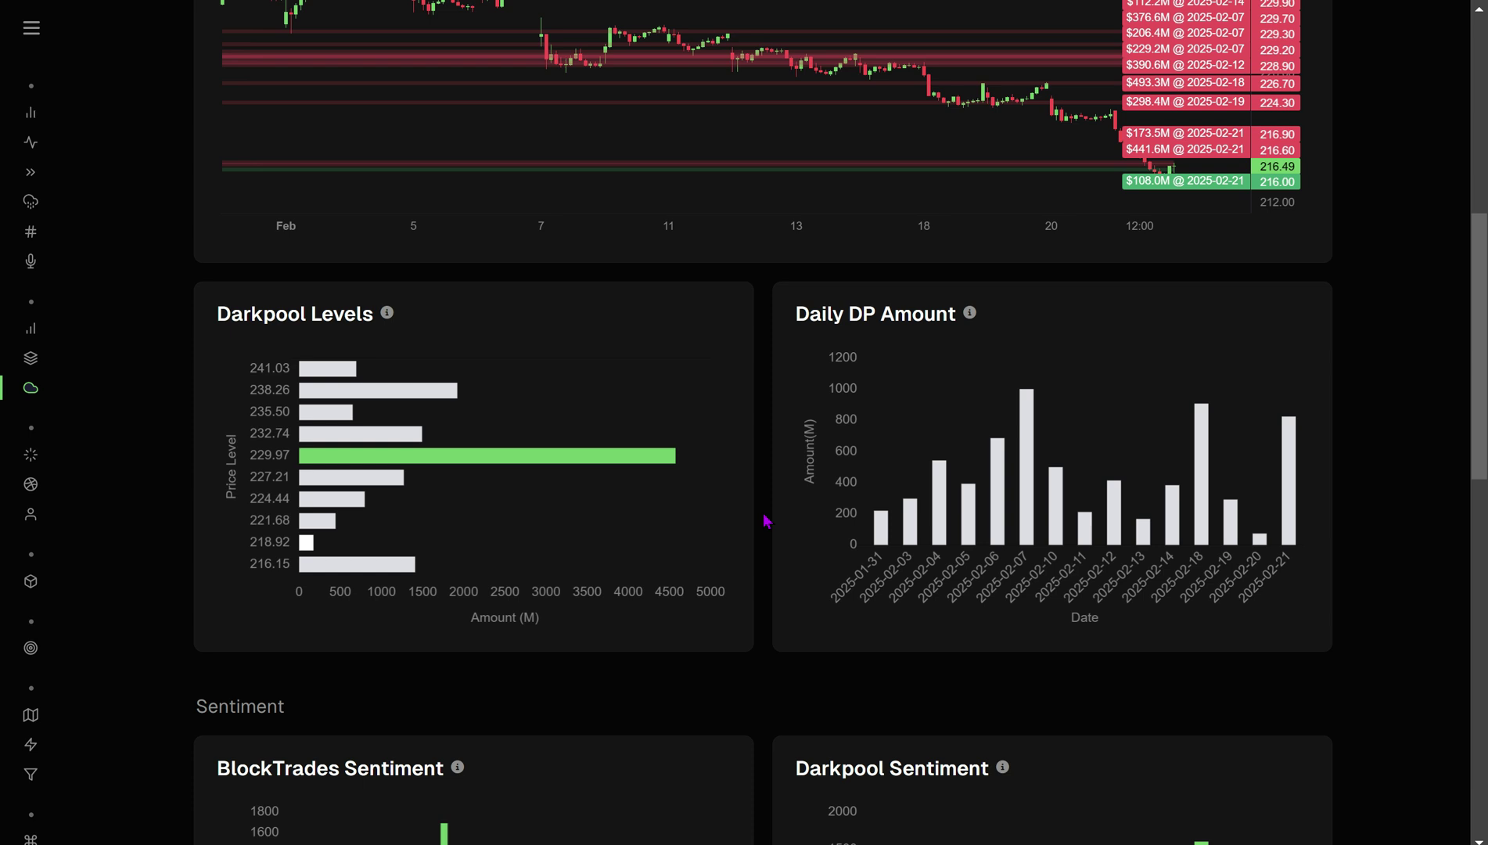
pyautogui.scroll(-2, 764, 520)
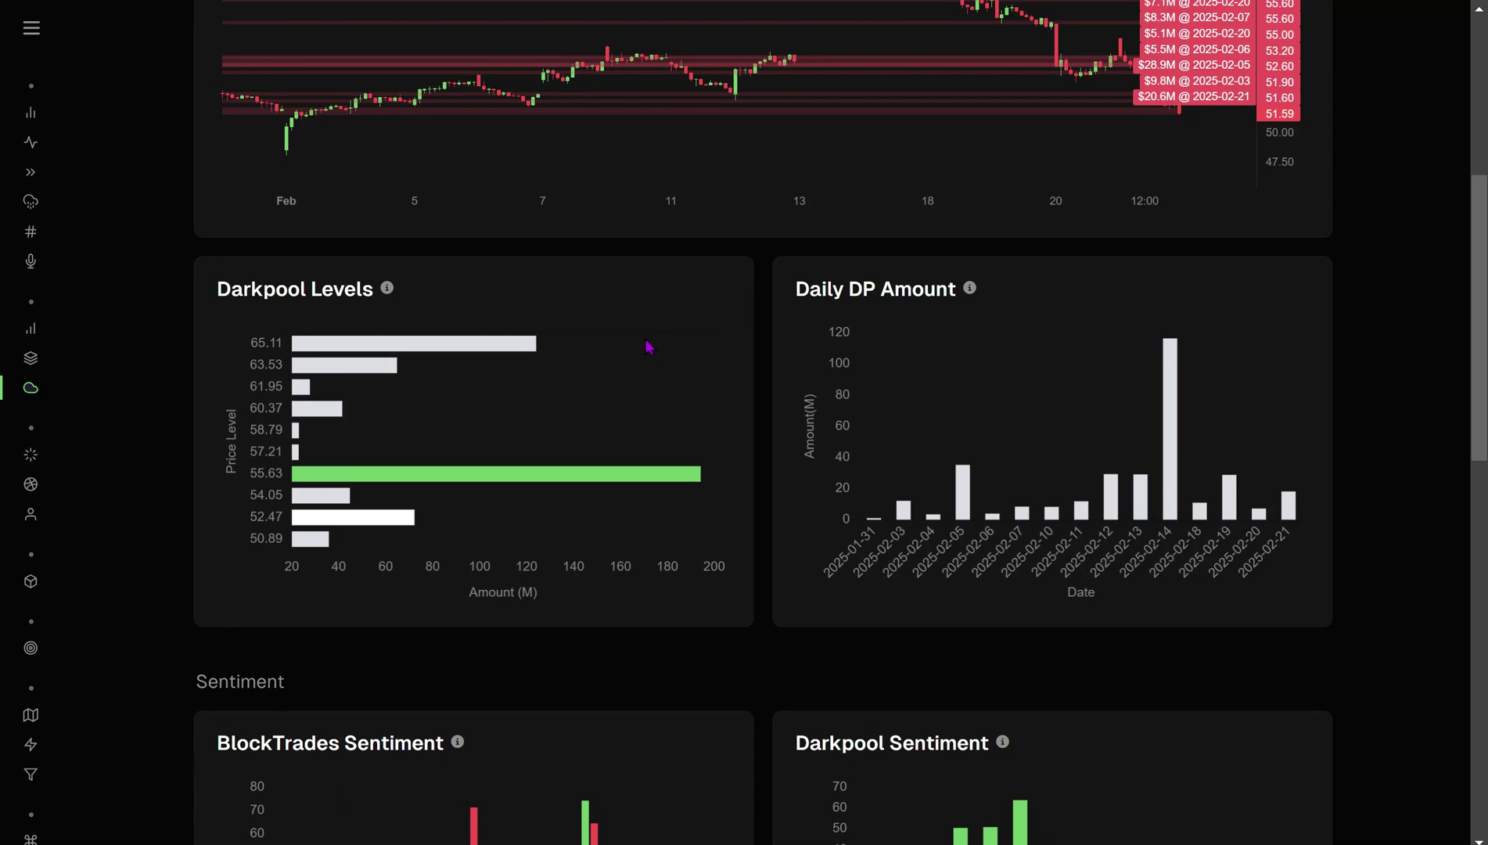
pyautogui.moveTo(514, 354)
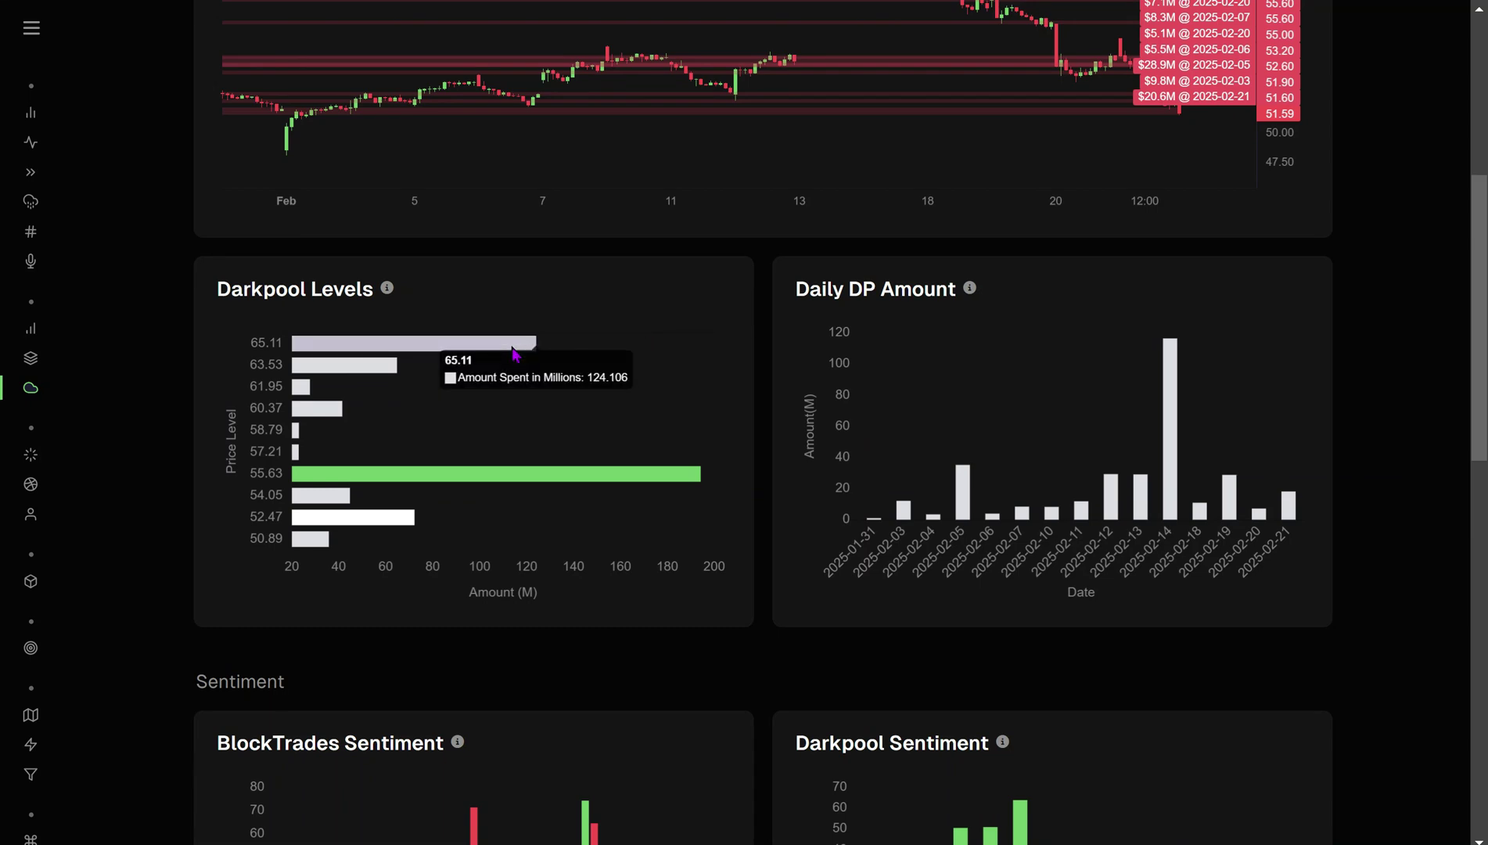
pyautogui.scroll(3, 514, 353)
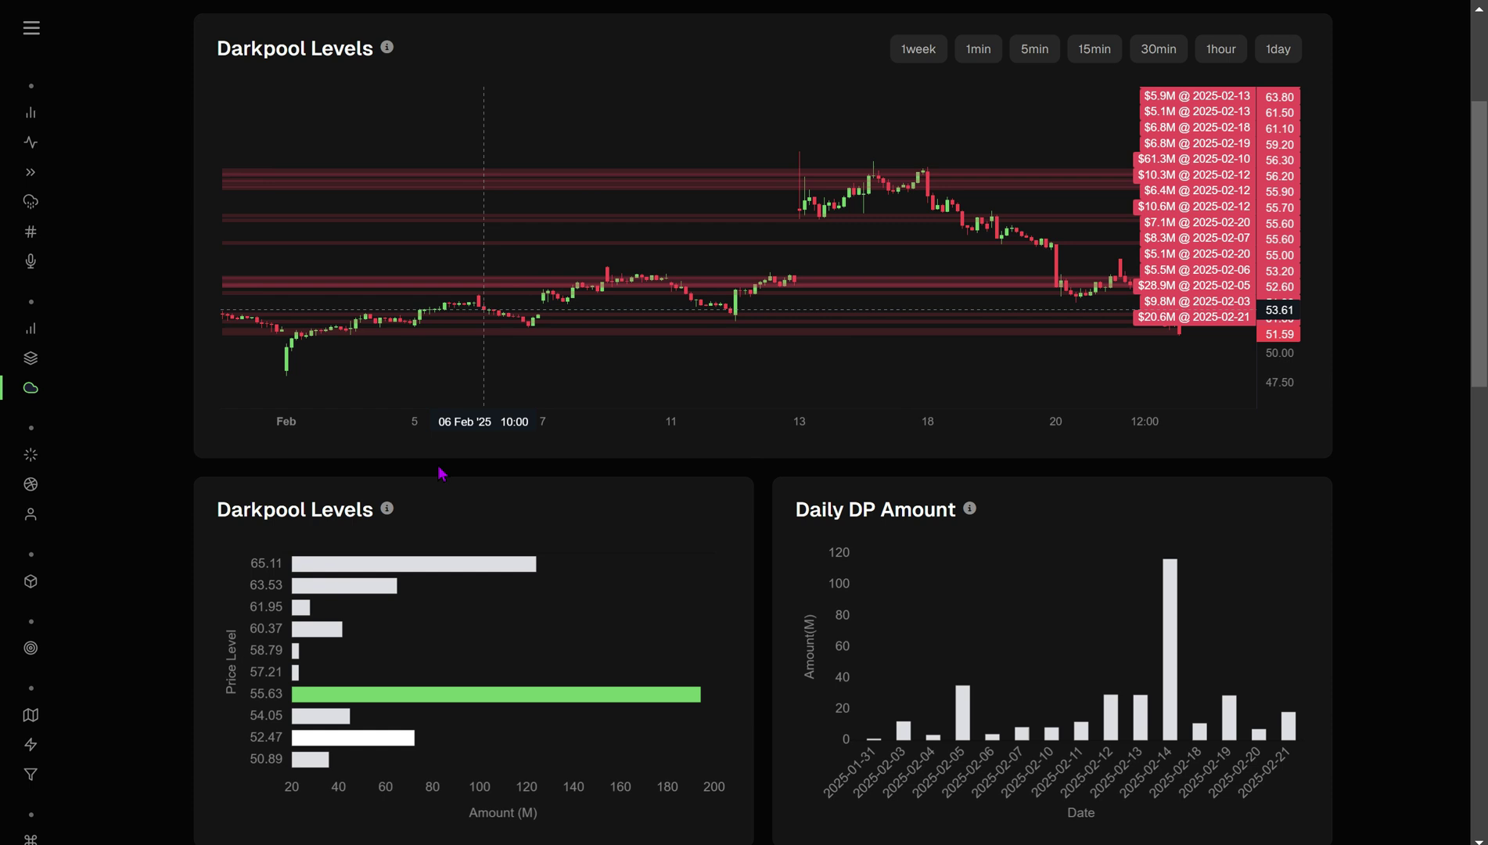
pyautogui.moveTo(508, 695)
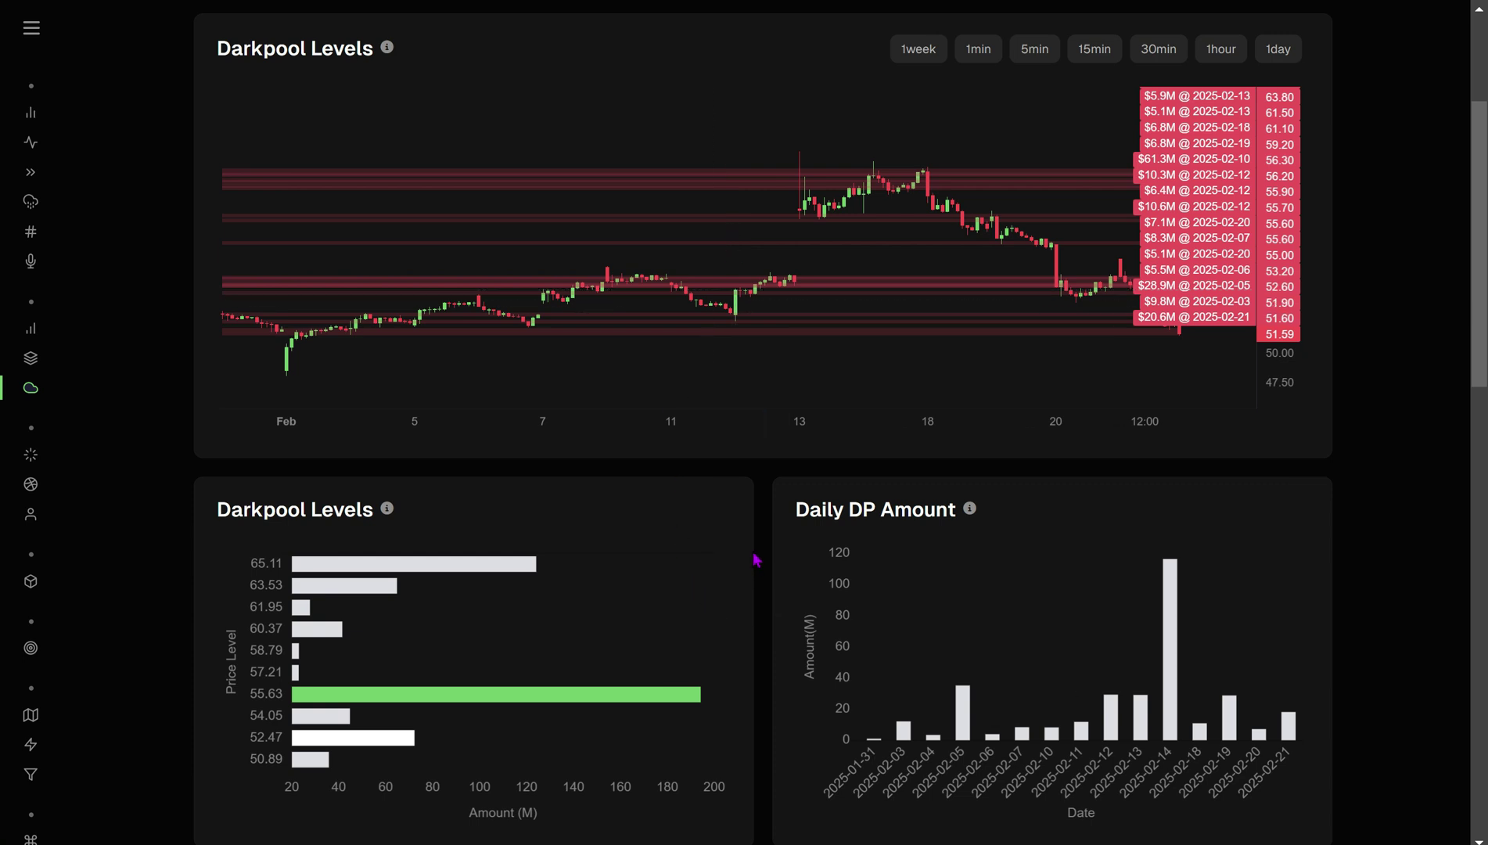
pyautogui.moveTo(590, 700)
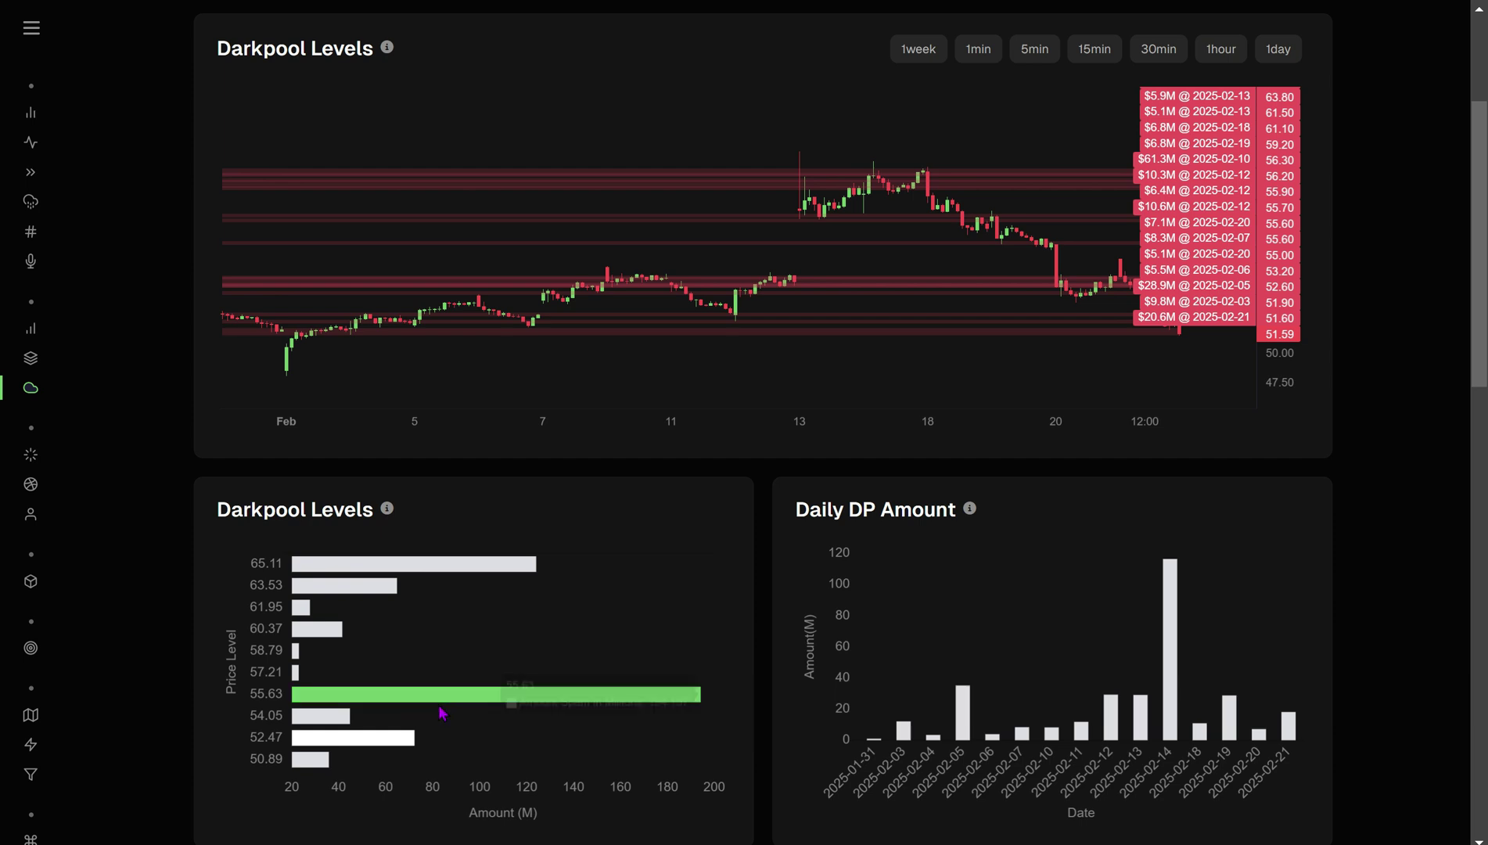
pyautogui.moveTo(501, 564)
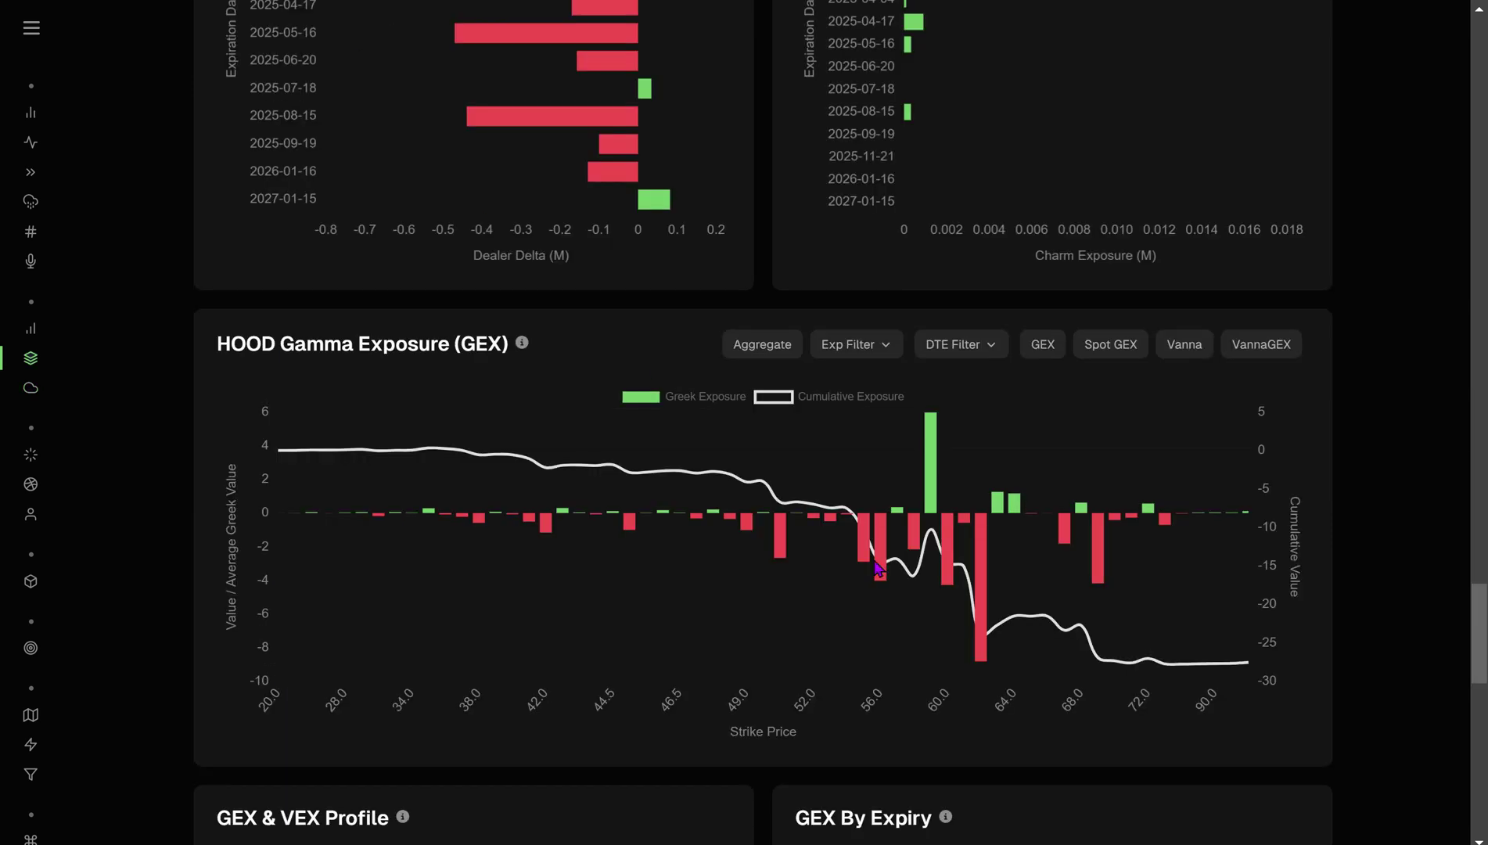
# - Check HOOD's GEX values at strikes 59.0 and 56.0, then view GEX By Expiry
pyautogui.moveTo(932, 474)
pyautogui.moveTo(881, 549)
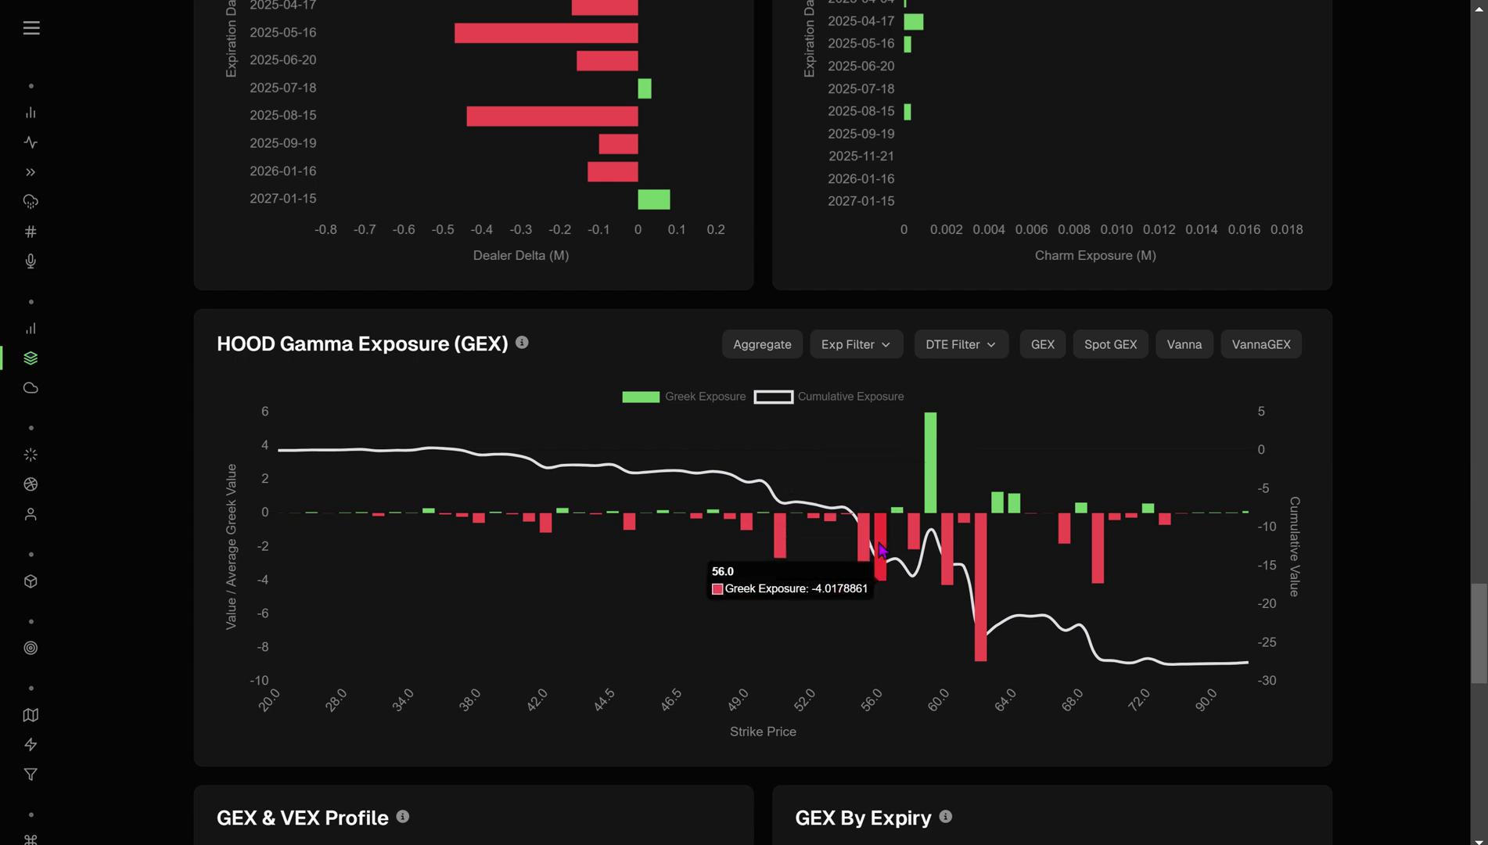
pyautogui.scroll(-3, 880, 545)
pyautogui.moveTo(1117, 611)
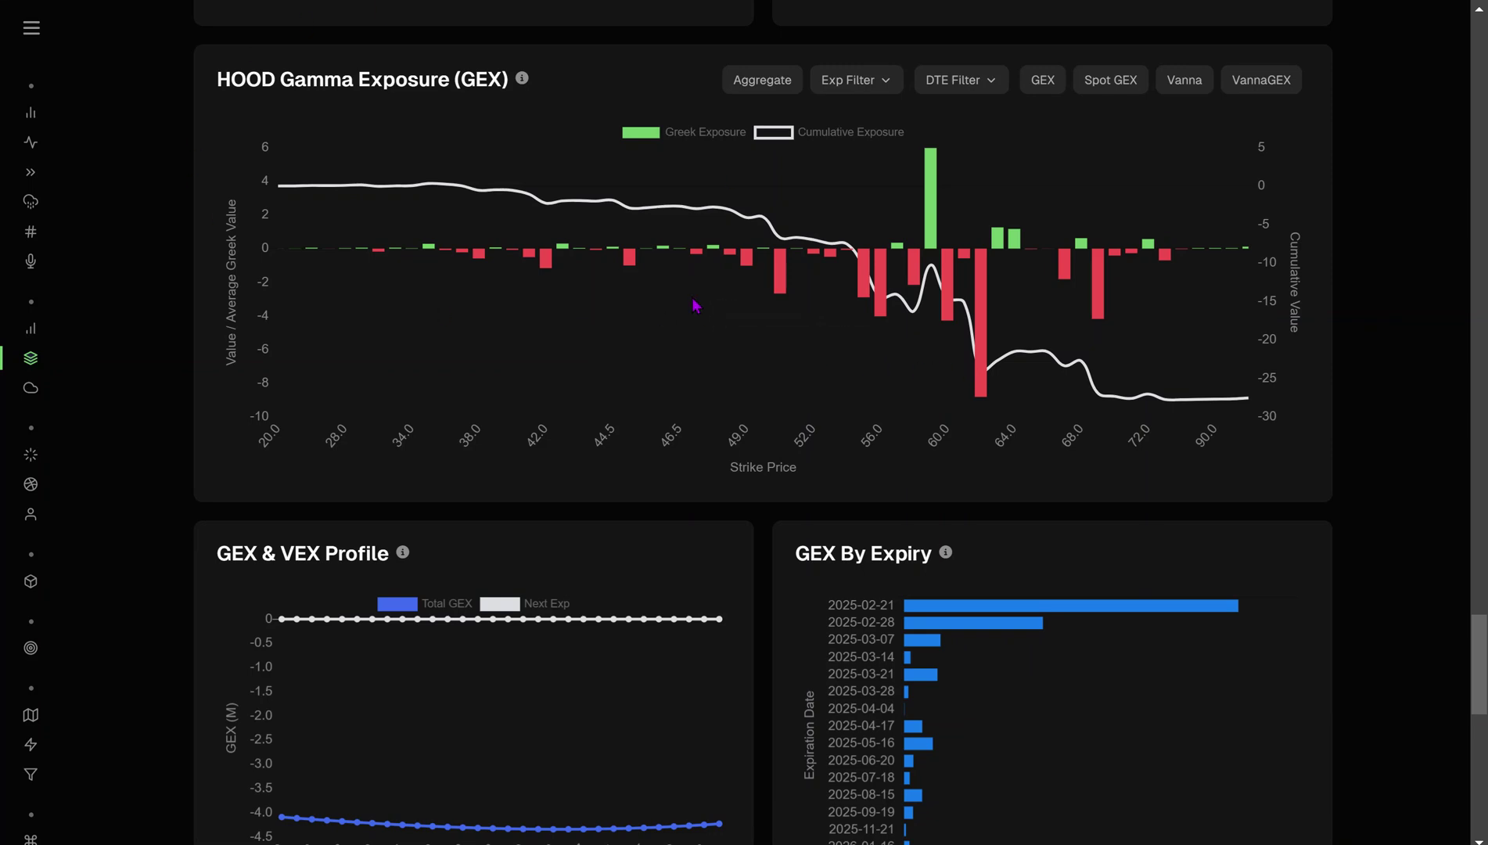
# - Open Live Darkpool Trades and sort the prints by VALUE, largest first
pyautogui.click(30, 201)
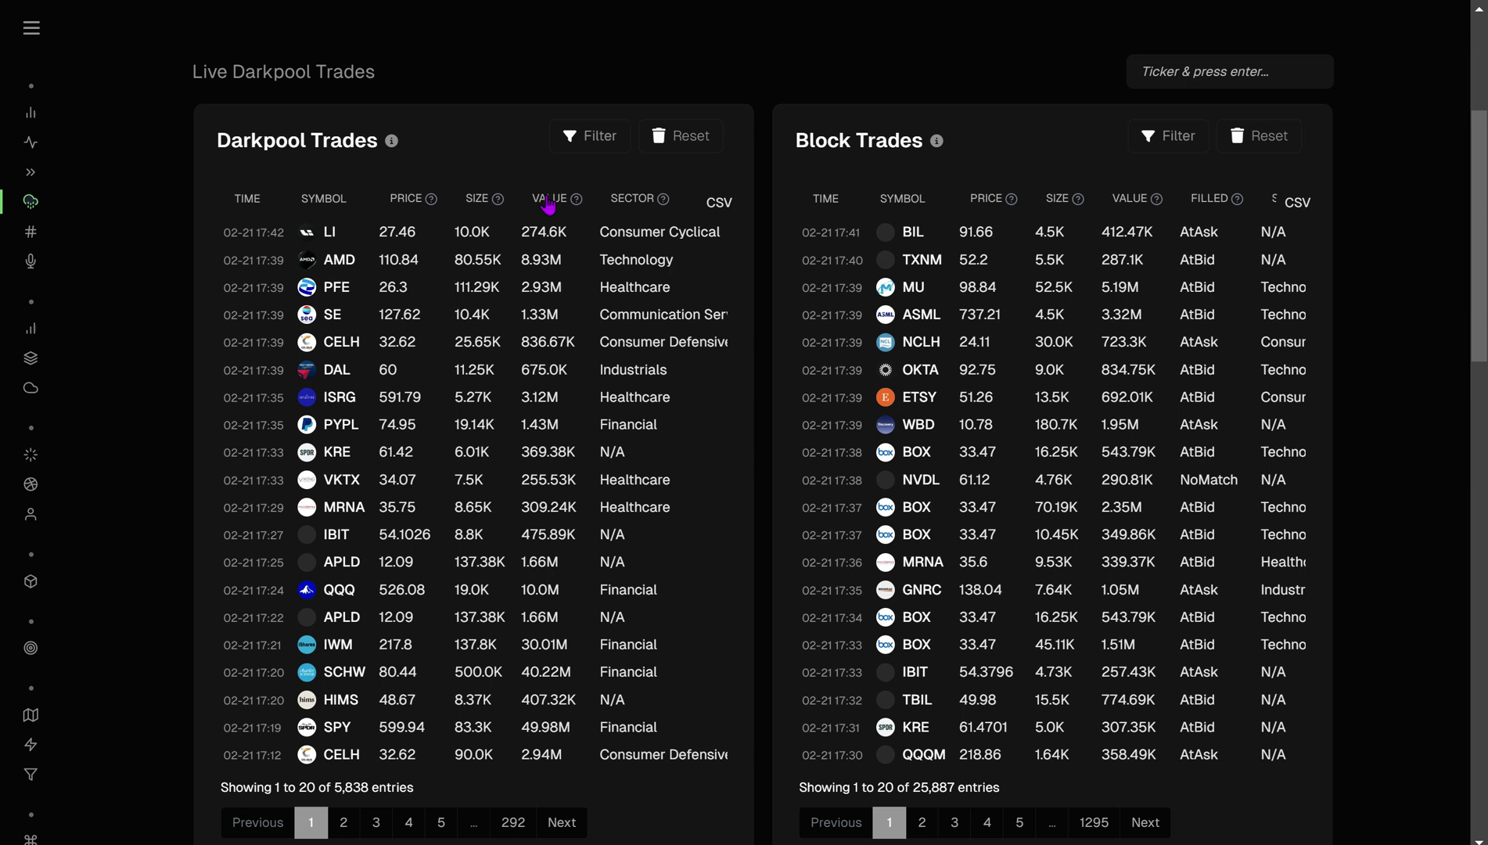
pyautogui.click(549, 200)
pyautogui.click(549, 200)
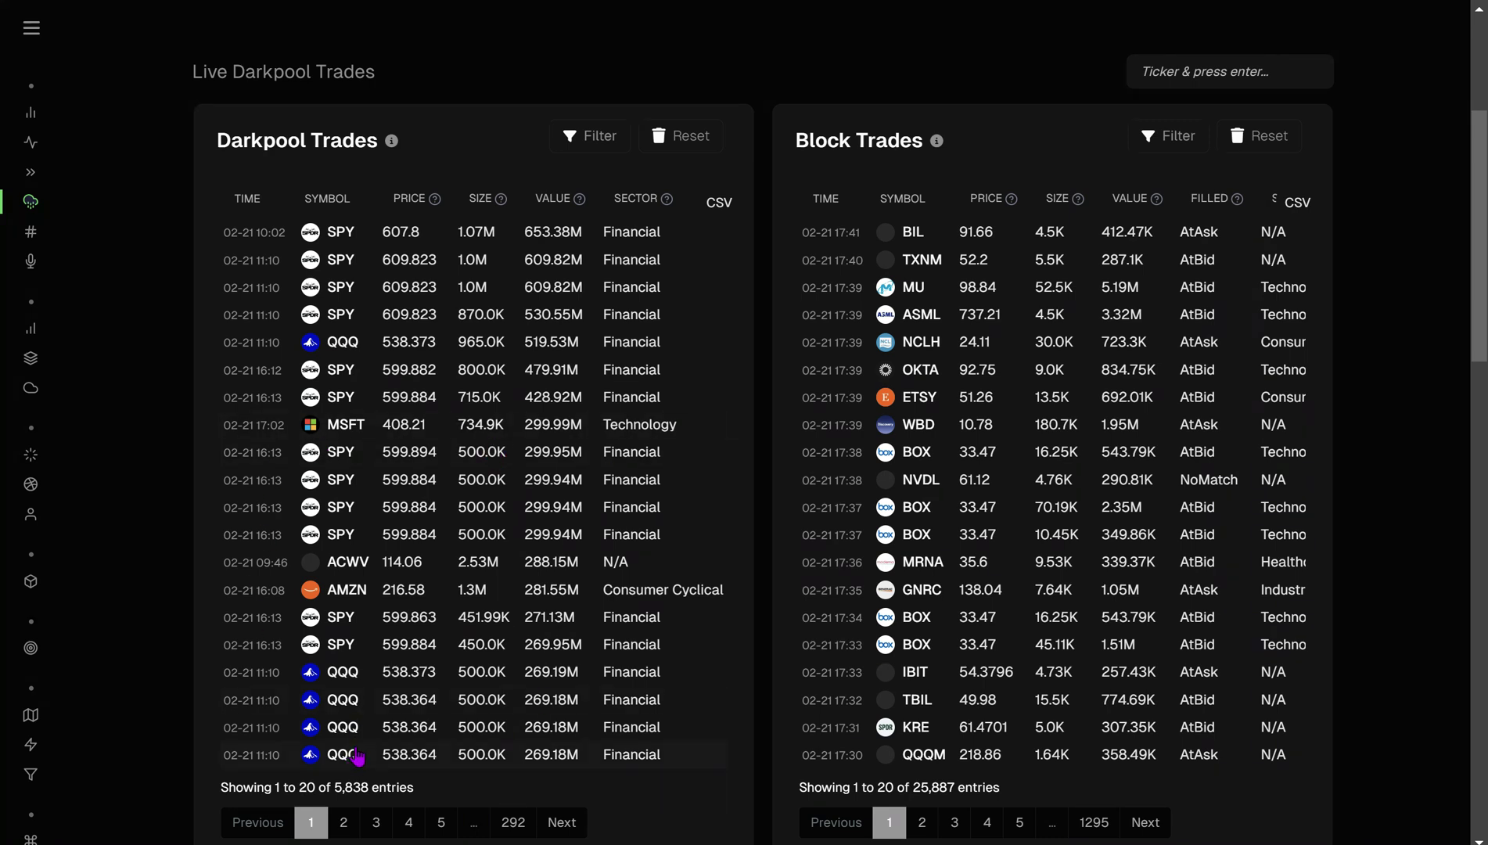
# - Sort the Darkpool Ticker Dashboard by NET VALUE in descending order
pyautogui.scroll(-1, 430, 568)
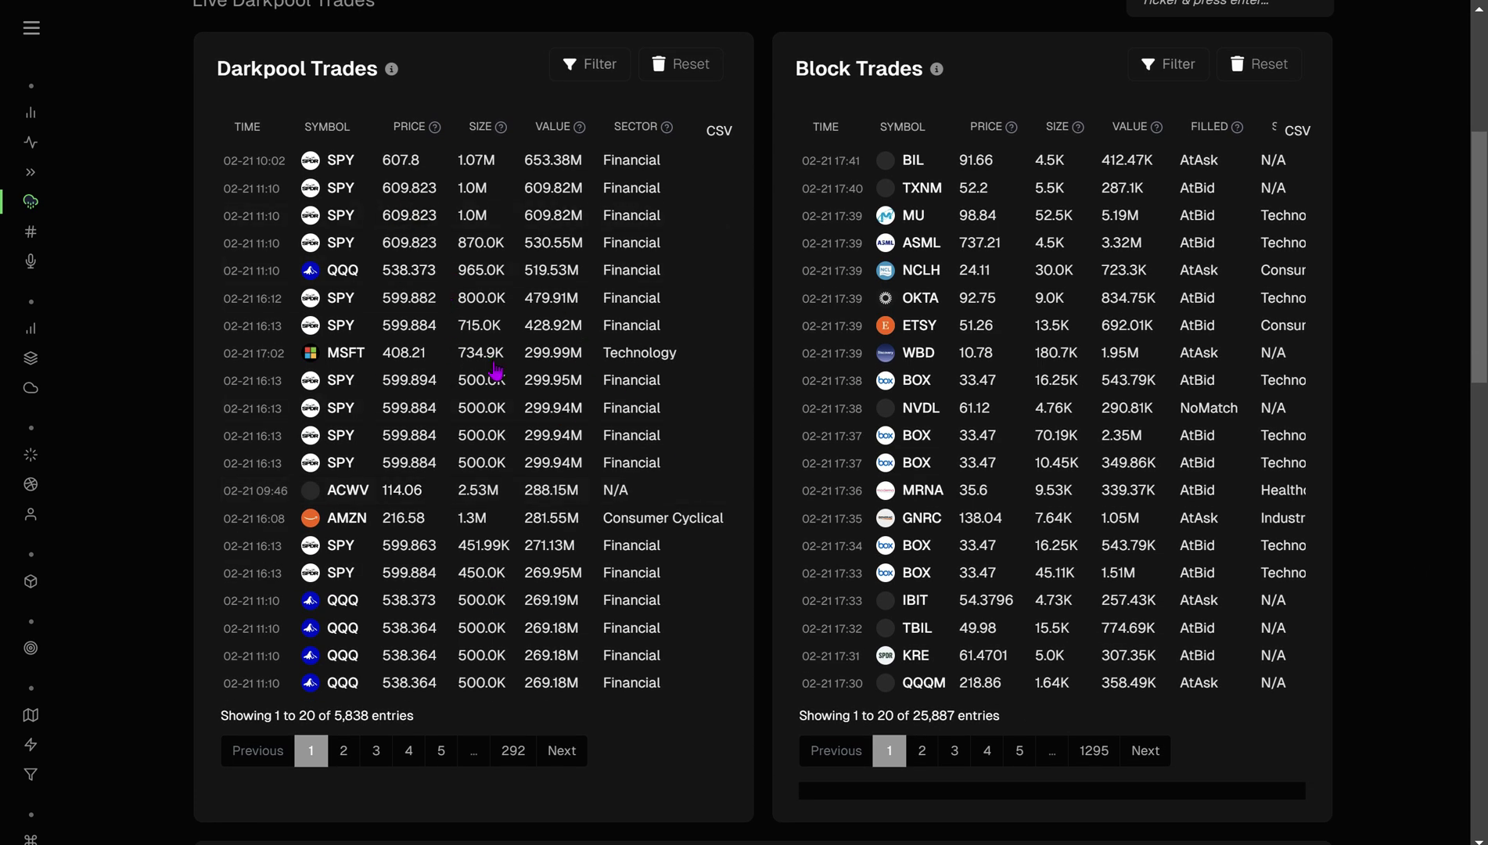
pyautogui.scroll(-2, 692, 526)
pyautogui.scroll(-15, 763, 422)
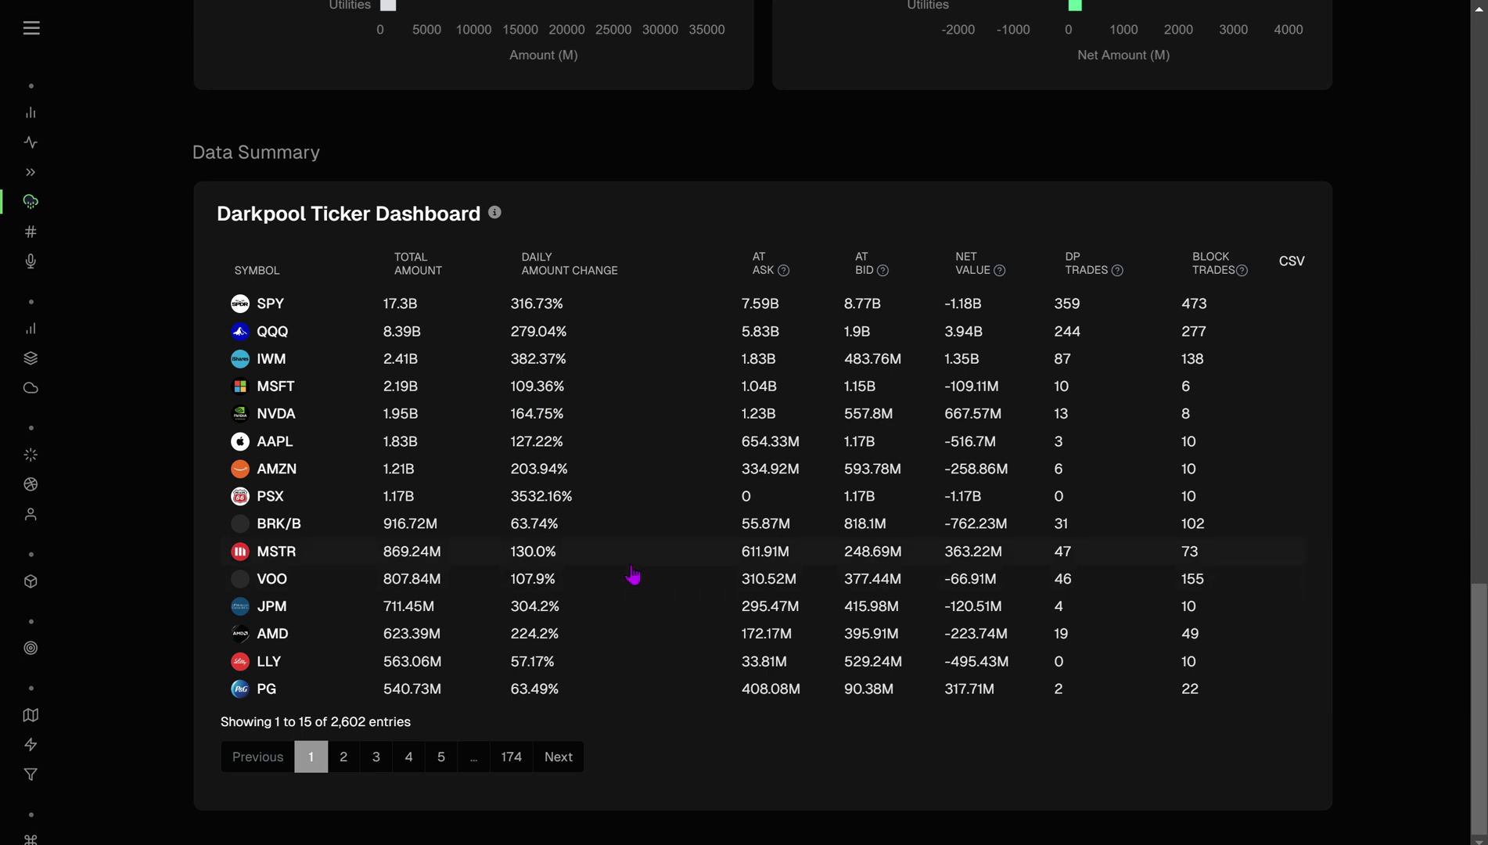
pyautogui.click(964, 267)
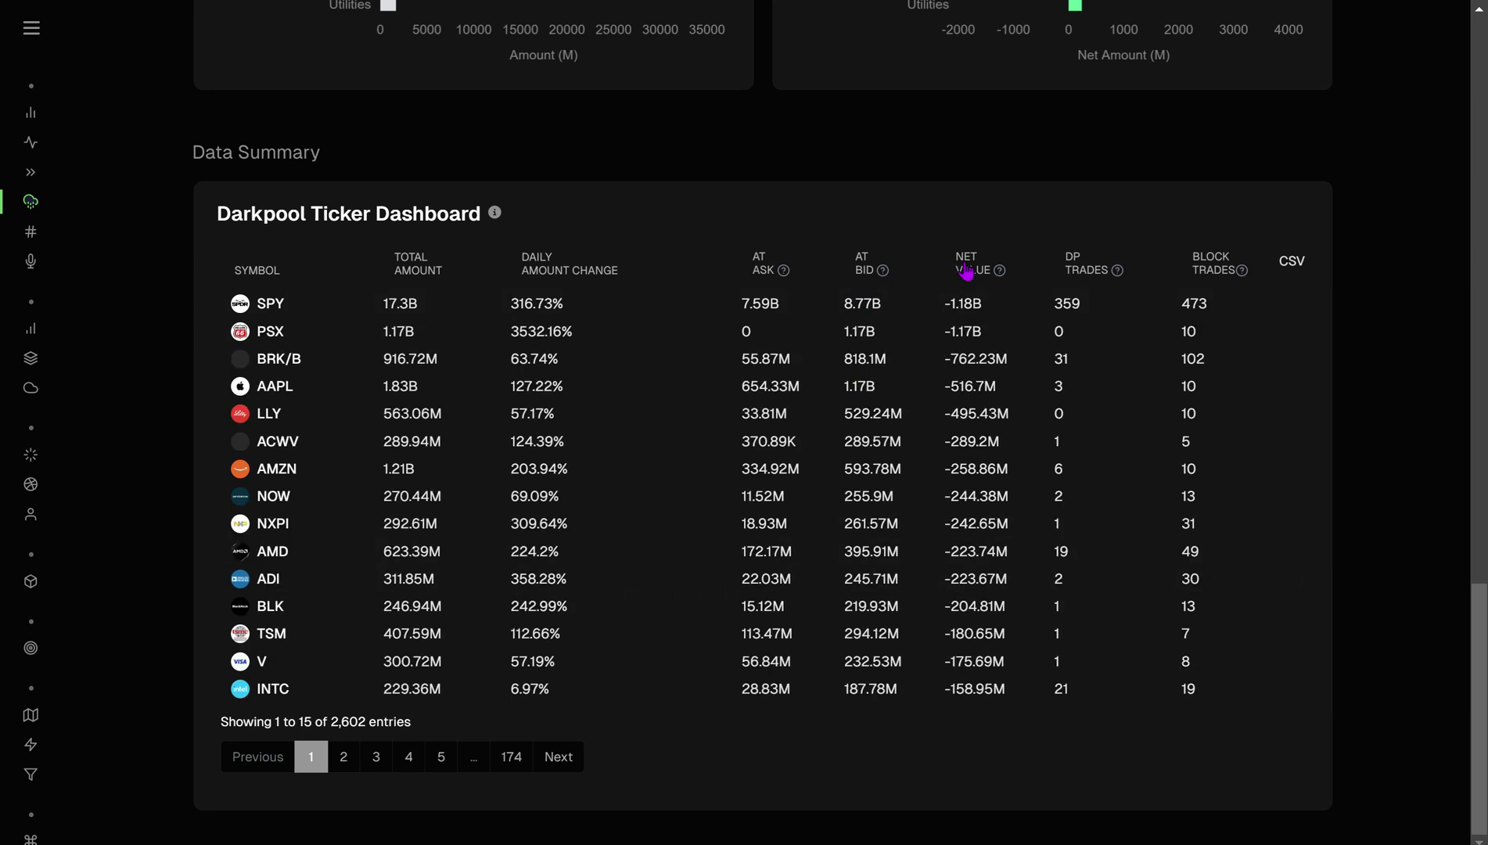
pyautogui.click(965, 267)
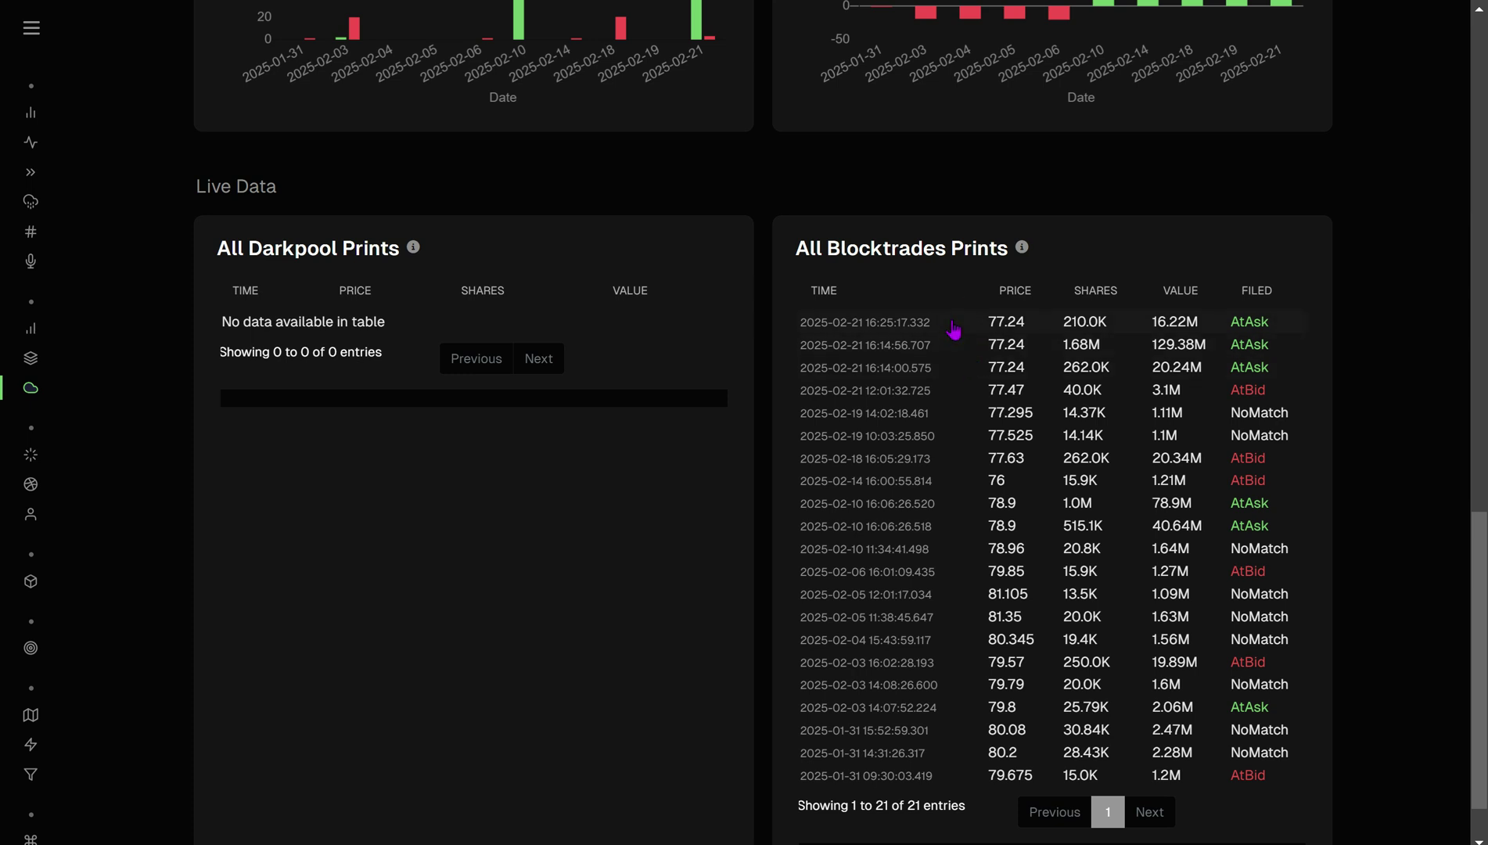
pyautogui.click(30, 201)
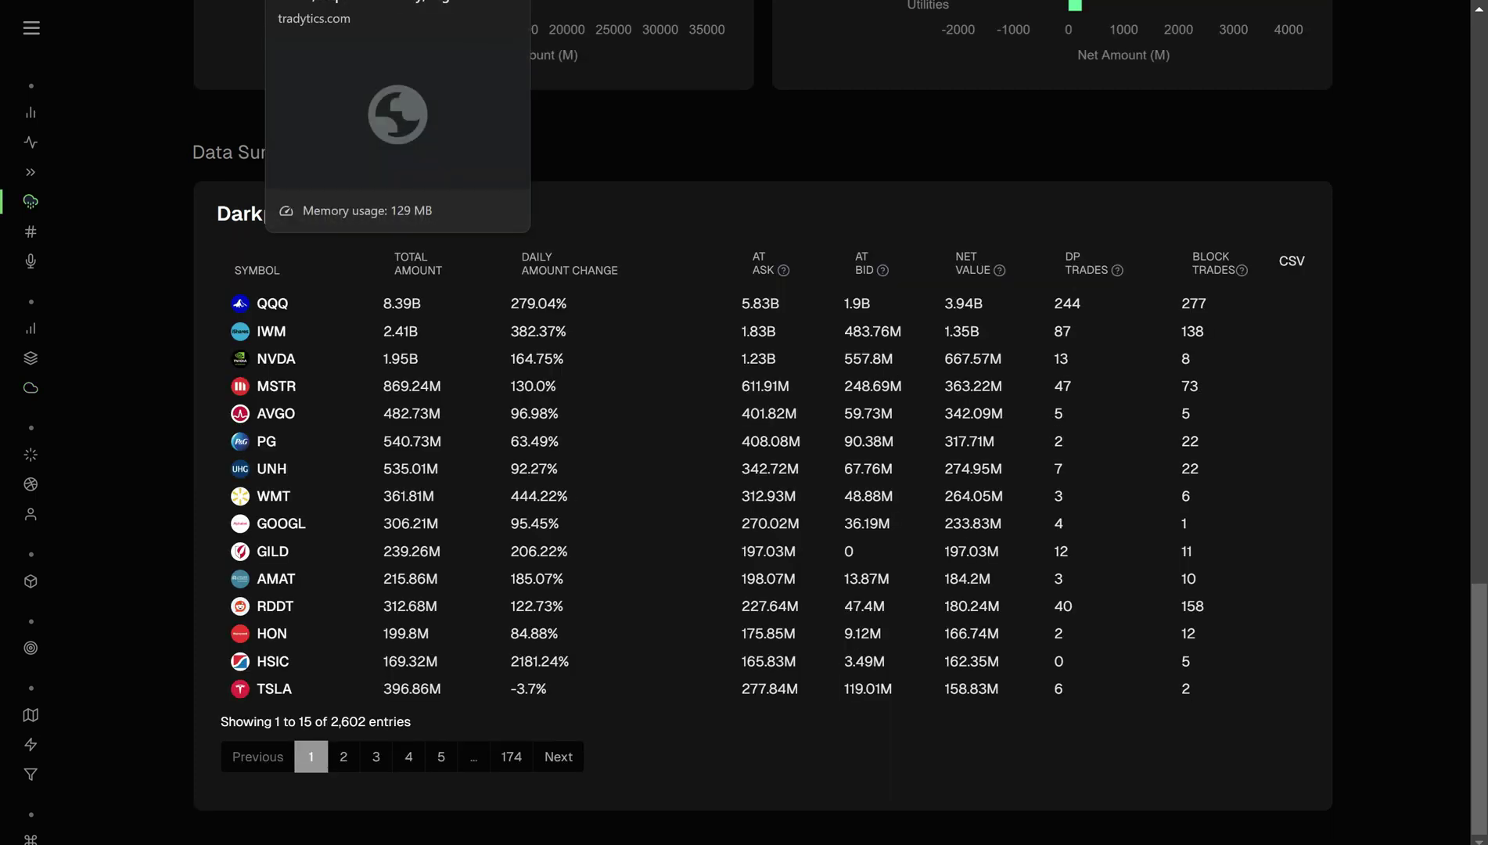
# - Return to the HOOD GEX dashboard tab with Ctrl+Tab
pyautogui.hotkey('ctrl', 'Tab')
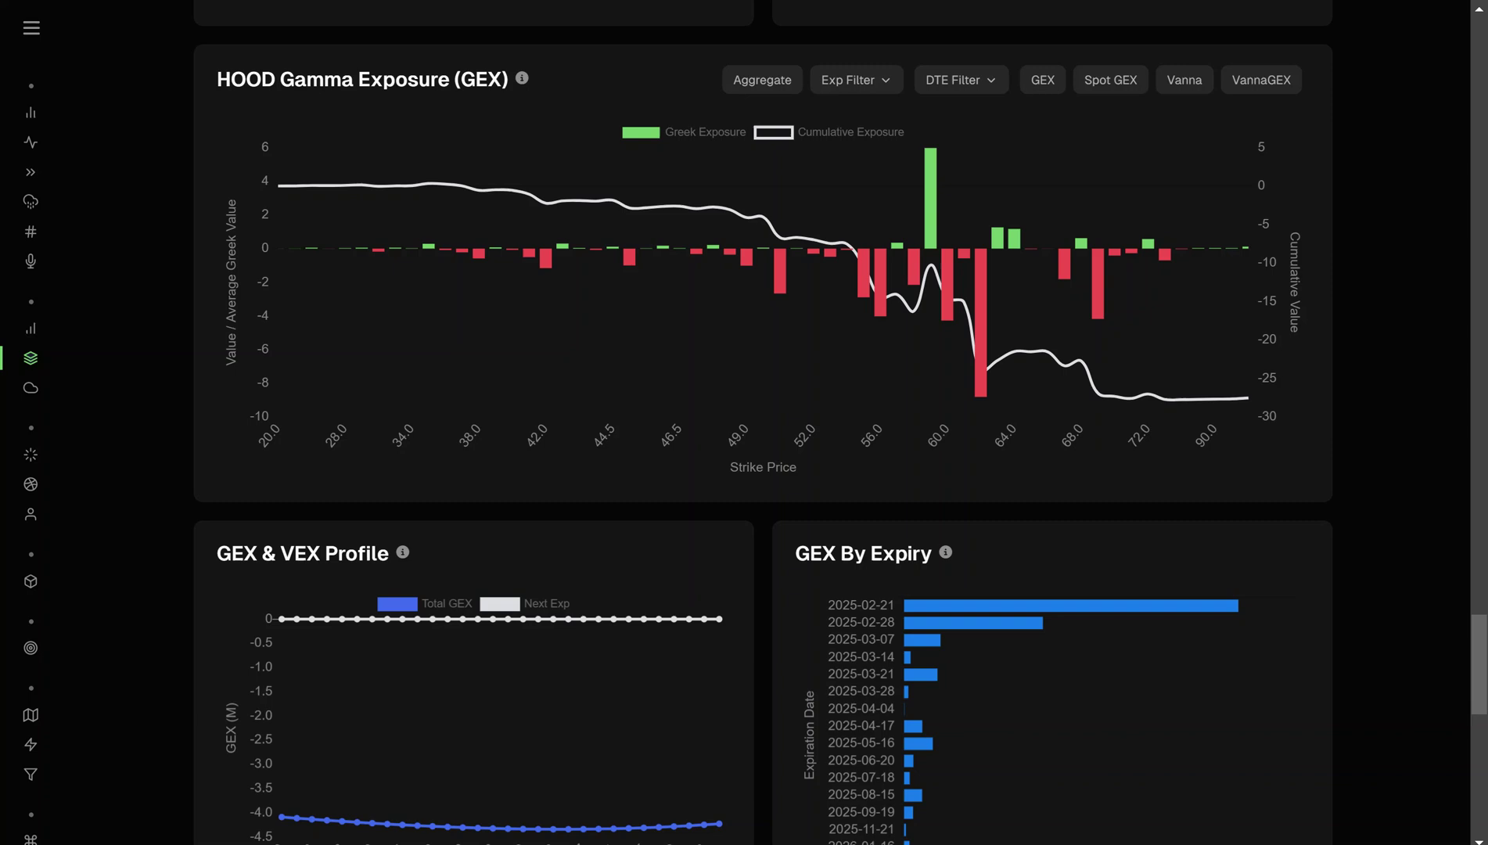